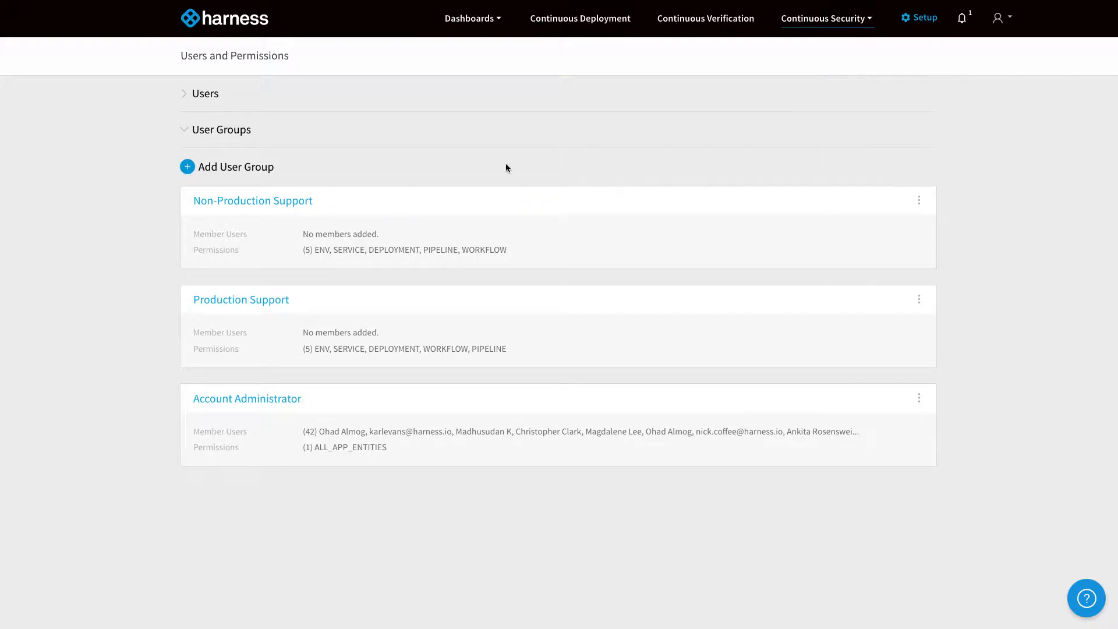
Step: Create a new user group named DevOps
scroll(222, 158, "down", 1)
left_click(222, 153)
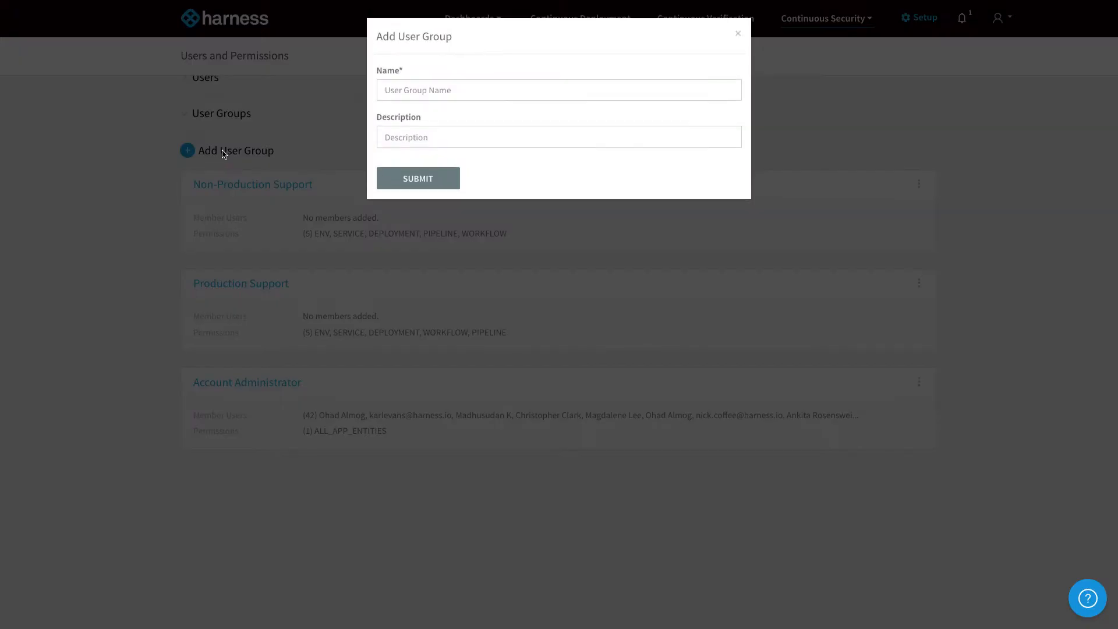
left_click(417, 88)
type("DevOps")
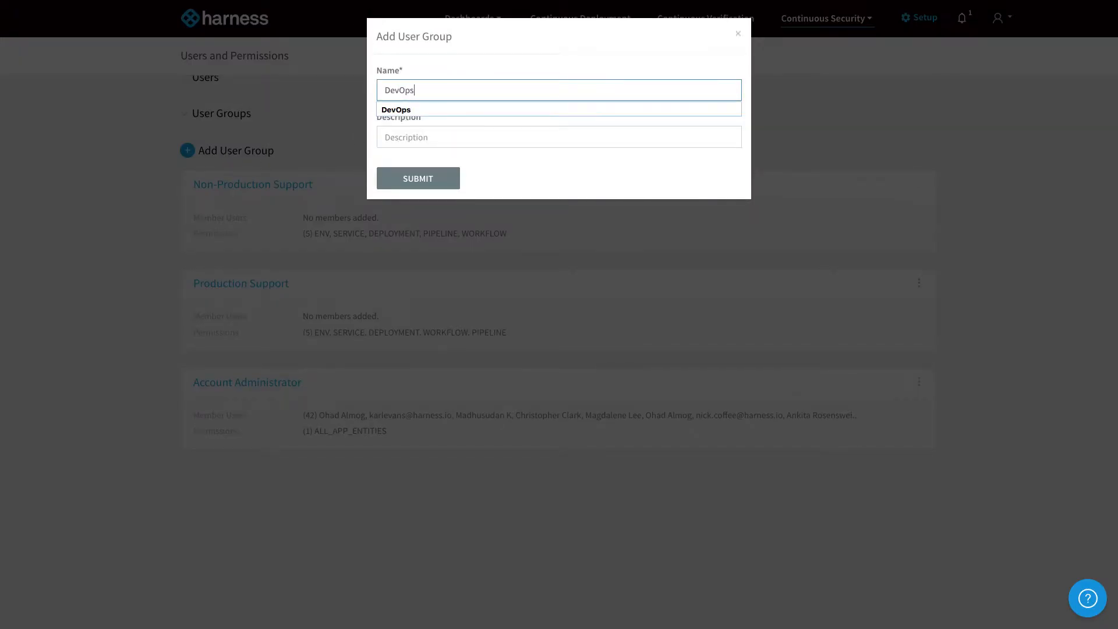
left_click(424, 178)
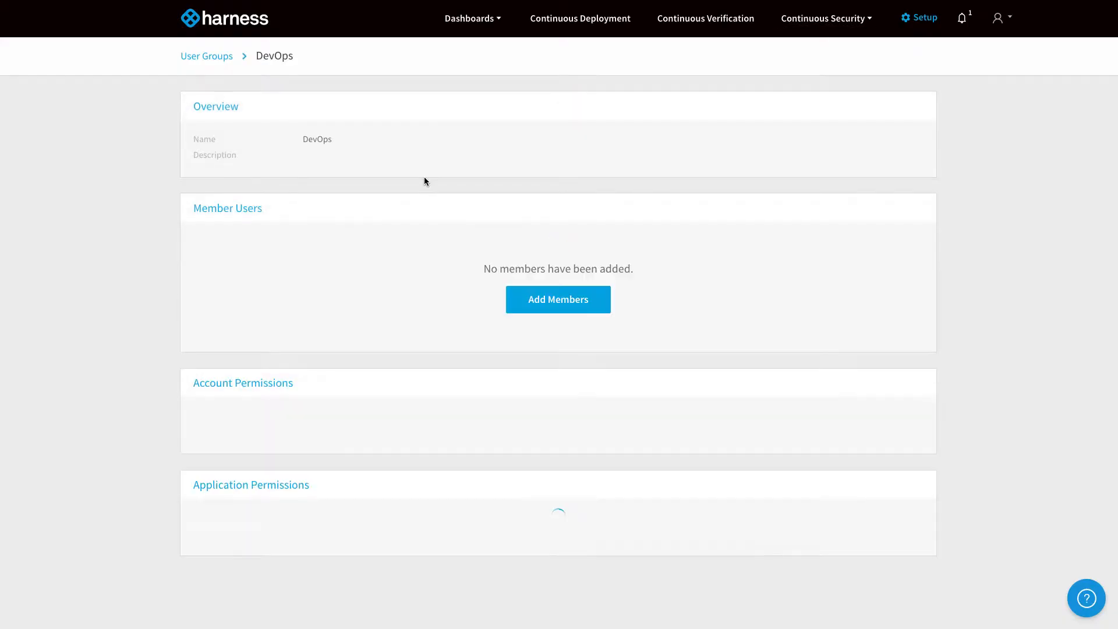
Step: Grant the DevOps group the Create/Delete Application, Manage Users & Groups and Manage Account account permissions
left_click(268, 387)
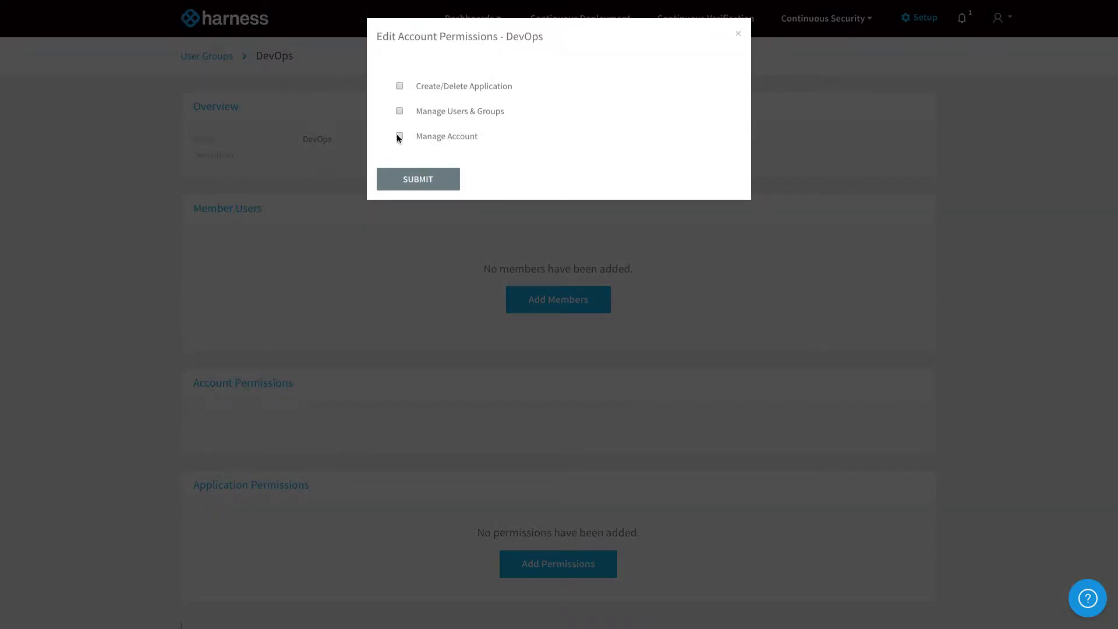
left_click(421, 176)
Step: Add an application permission row of type Services for all applications, filtered to ALL SERVICES
scroll(420, 176, "down", 2)
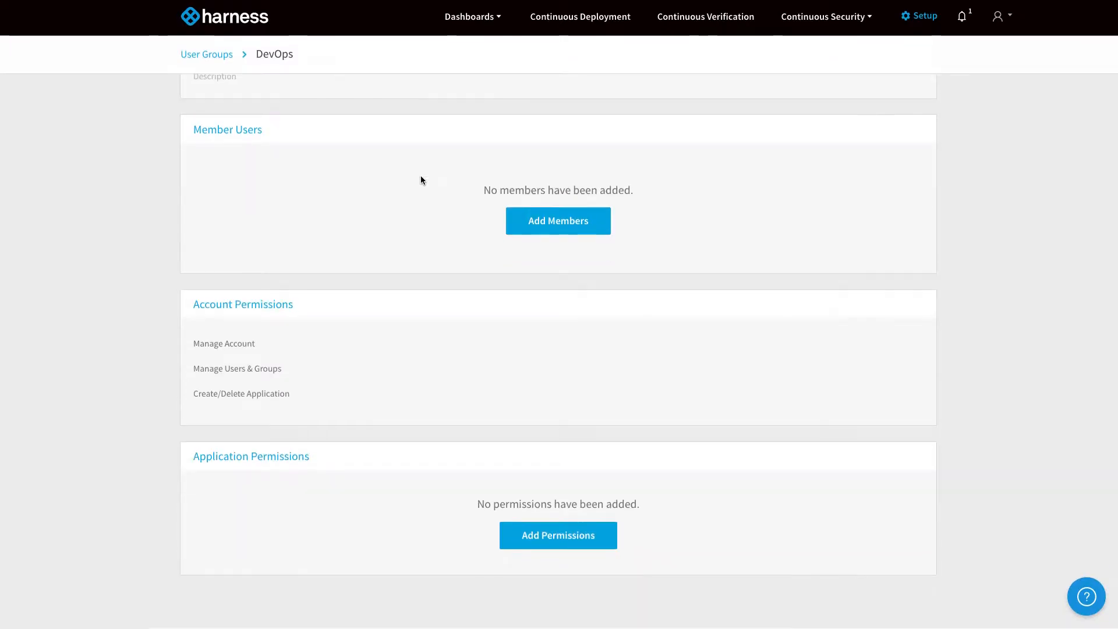
left_click(561, 537)
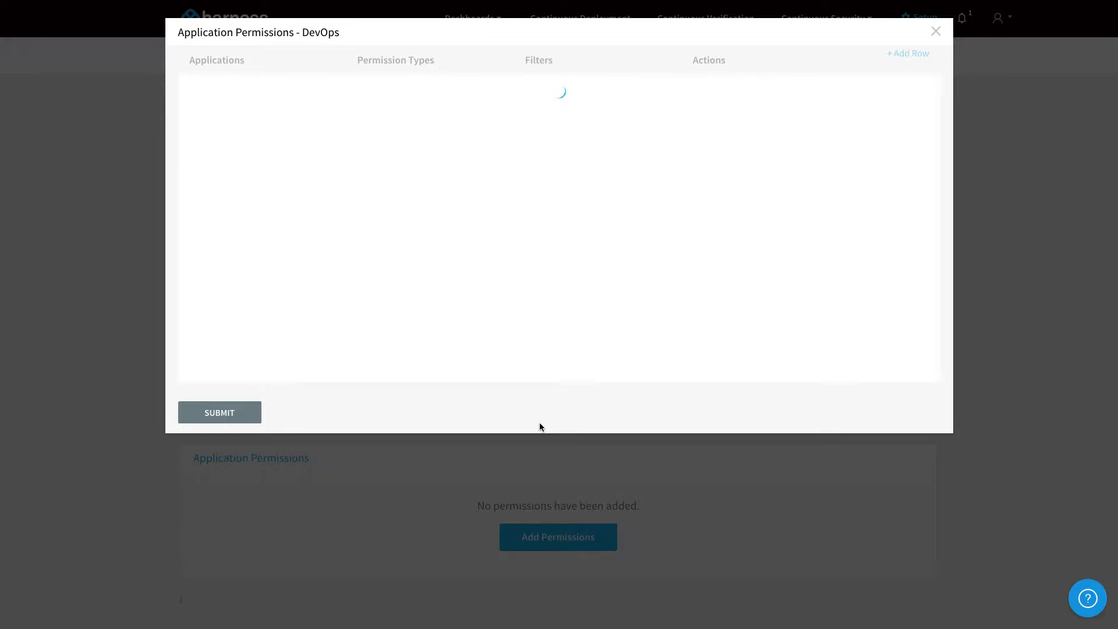
left_click(907, 57)
left_click(335, 94)
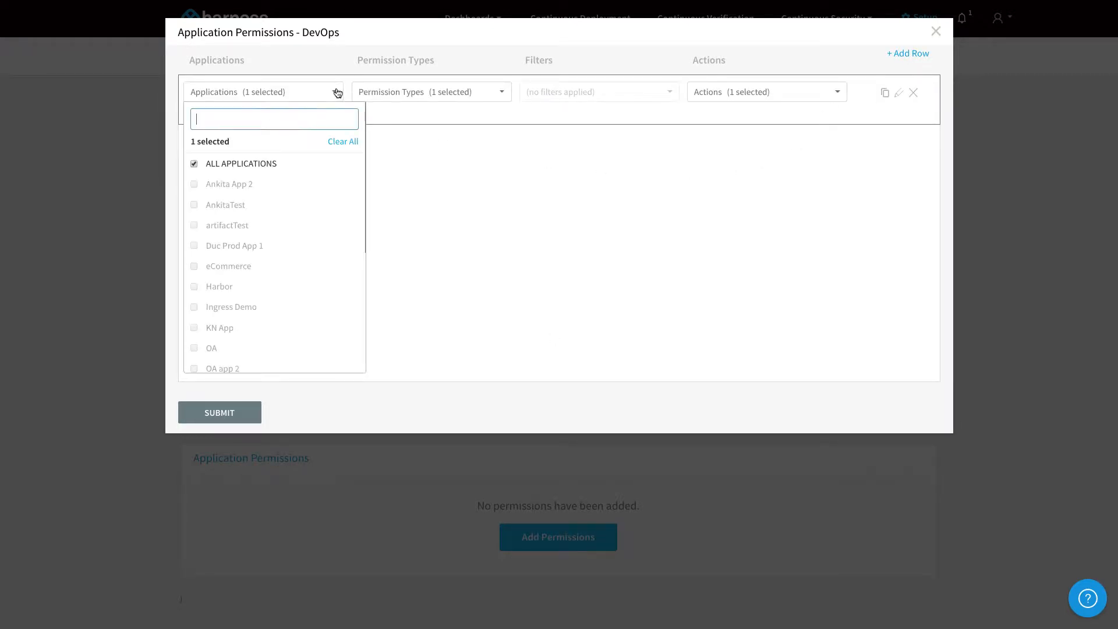
left_click(414, 93)
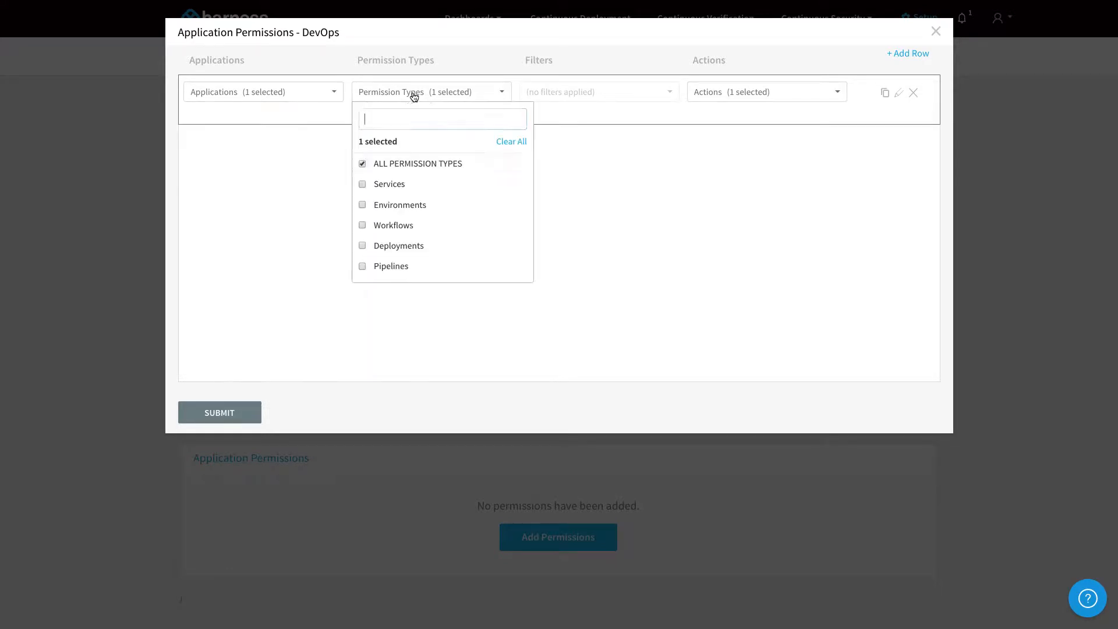
left_click(363, 185)
left_click(604, 92)
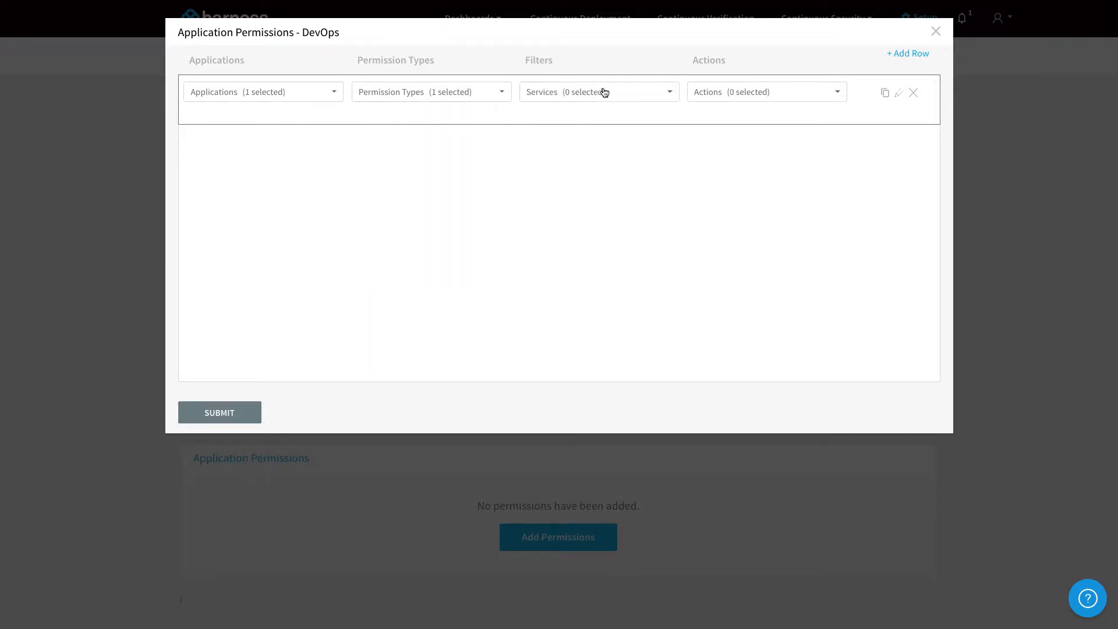
left_click(630, 94)
left_click(530, 164)
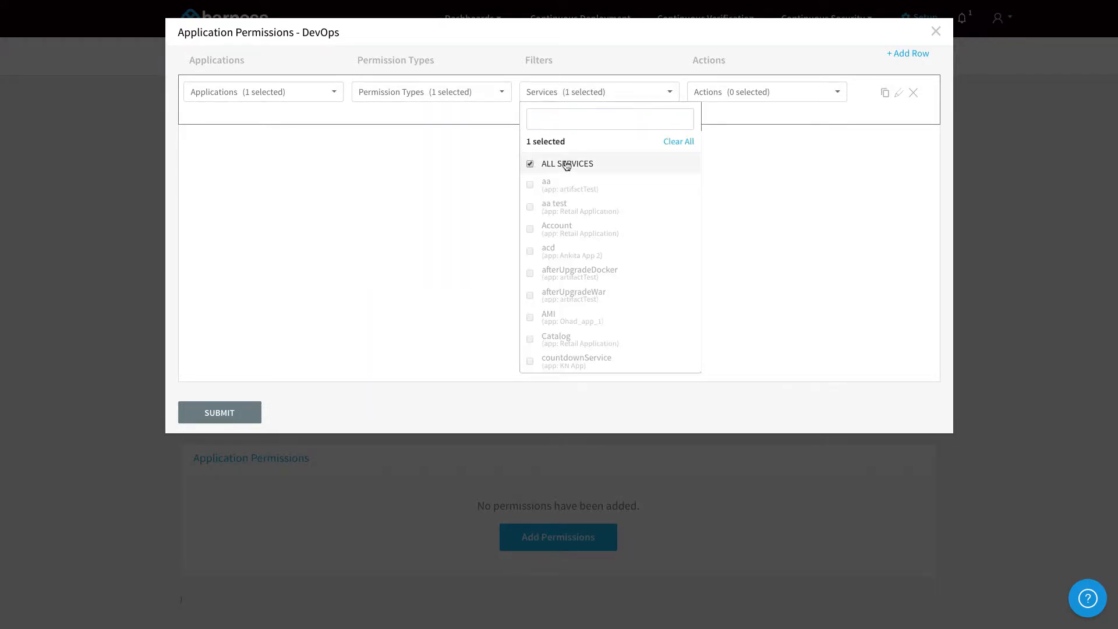
Step: Allow the CREATE, READ, UPDATE and DELETE actions in the Services permission row
left_click(748, 96)
left_click(698, 164)
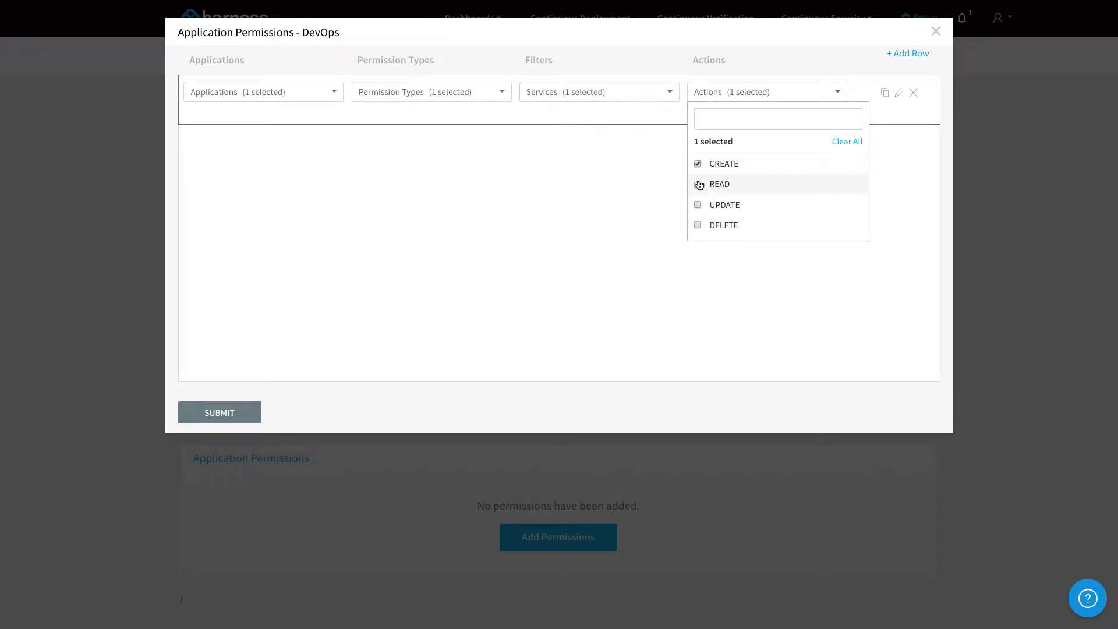
left_click(698, 184)
left_click(698, 205)
left_click(698, 225)
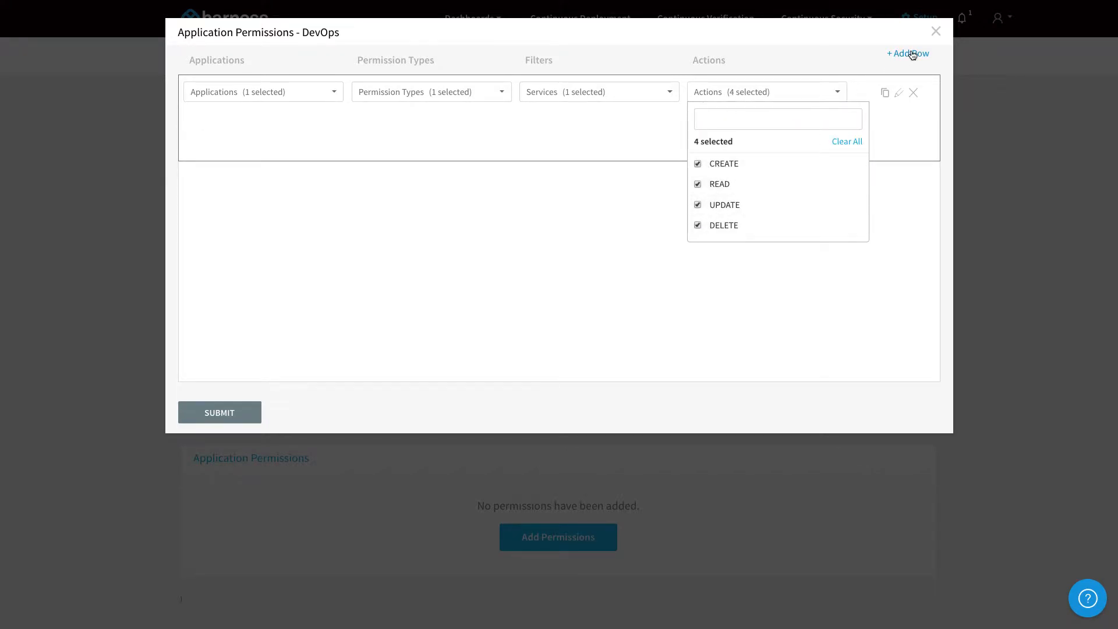
Step: Add a permission row of type Environments, filtered to NON-PRODUCTION ENVIRONMENTS and PRODUCTION ENVIRONMENTS
left_click(913, 54)
left_click(419, 161)
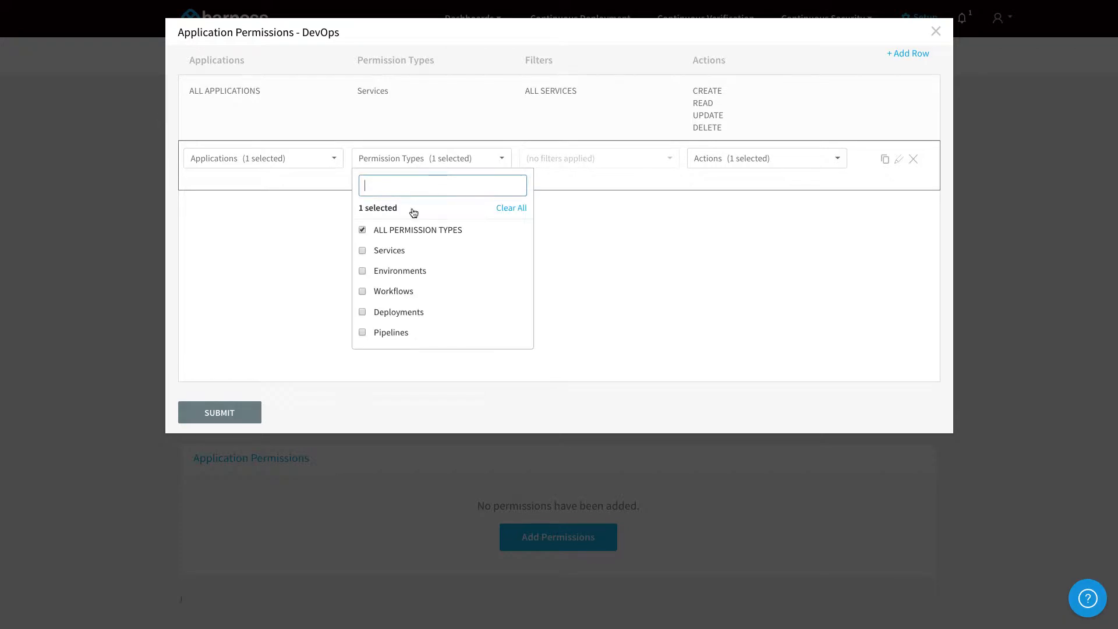
left_click(363, 271)
left_click(600, 160)
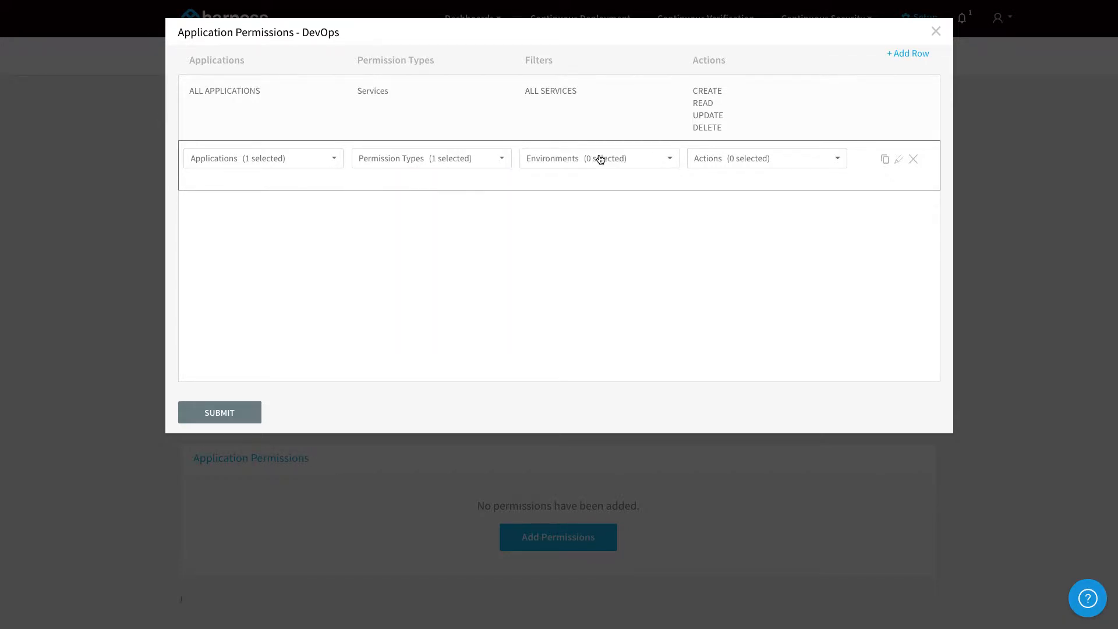
left_click(600, 160)
left_click(530, 230)
left_click(530, 250)
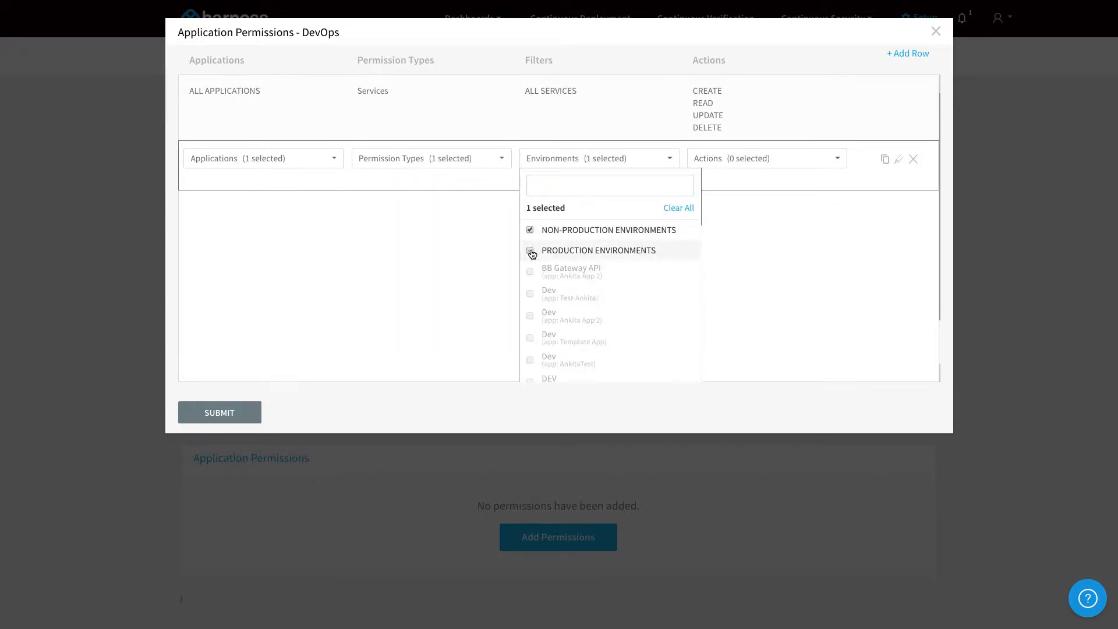
Step: Allow the CREATE, READ, UPDATE and DELETE actions in the Environments permission row
left_click(746, 159)
left_click(698, 230)
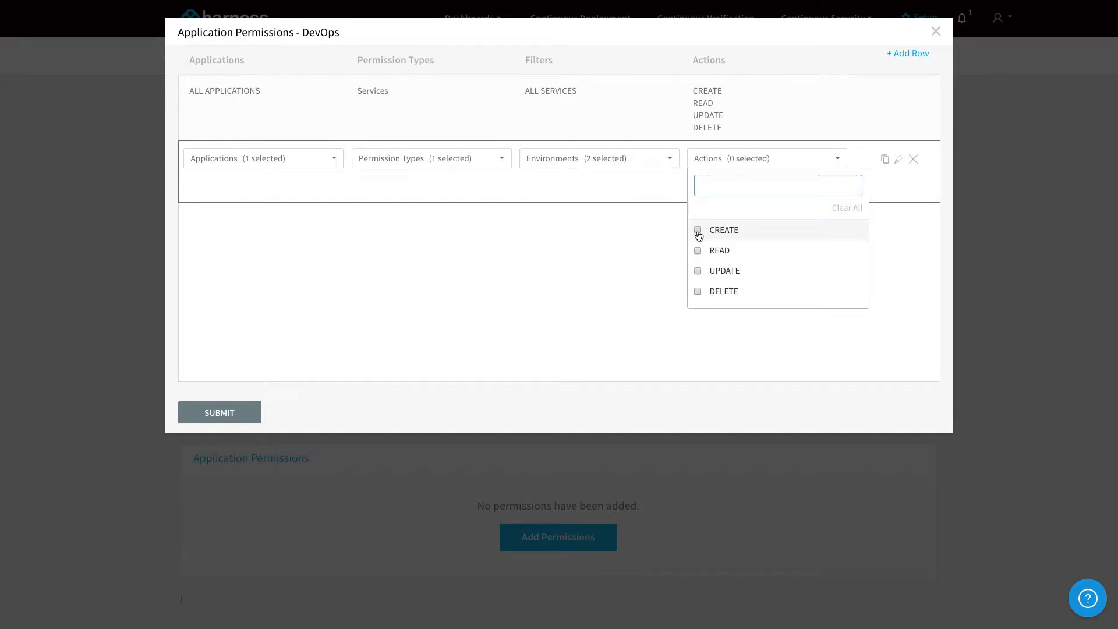
left_click(698, 250)
left_click(697, 291)
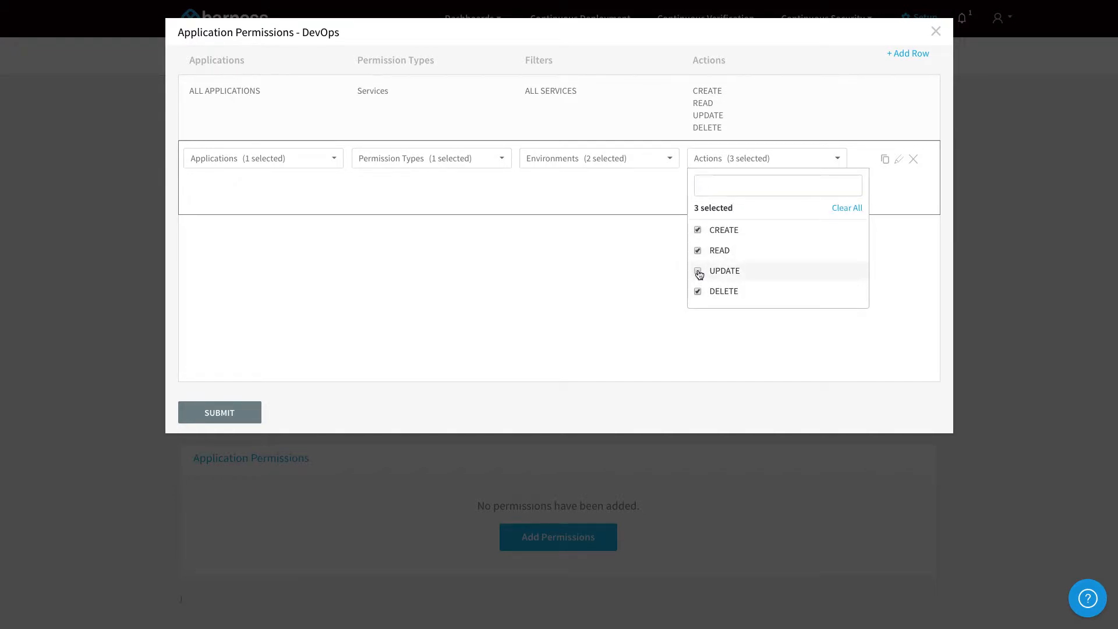
left_click(698, 271)
Step: Add a permission row of type Workflows, filtered to Workflow Templates, NON-PRODUCTION WORKFLOWS and PRODUCTION WORKFLOWS
left_click(909, 54)
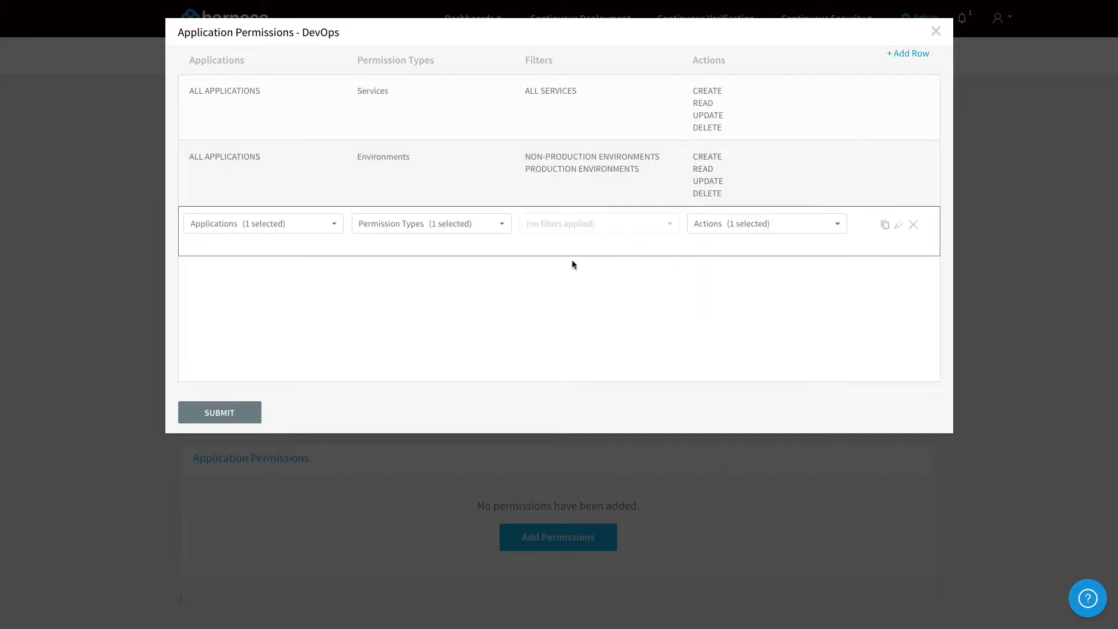
left_click(442, 229)
left_click(366, 356)
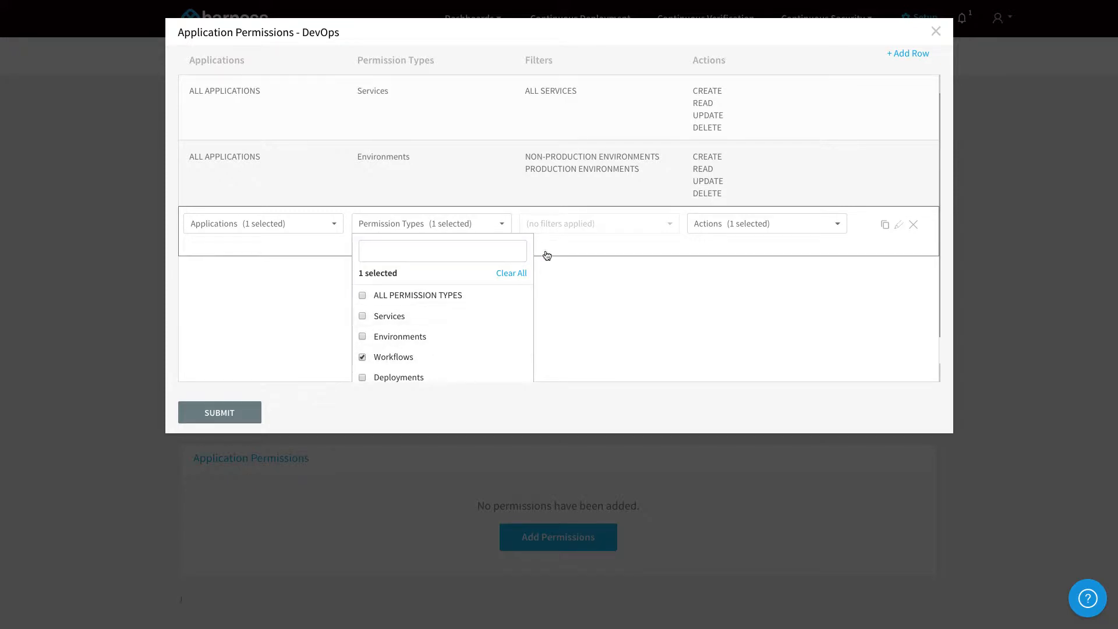
left_click(572, 223)
left_click(577, 224)
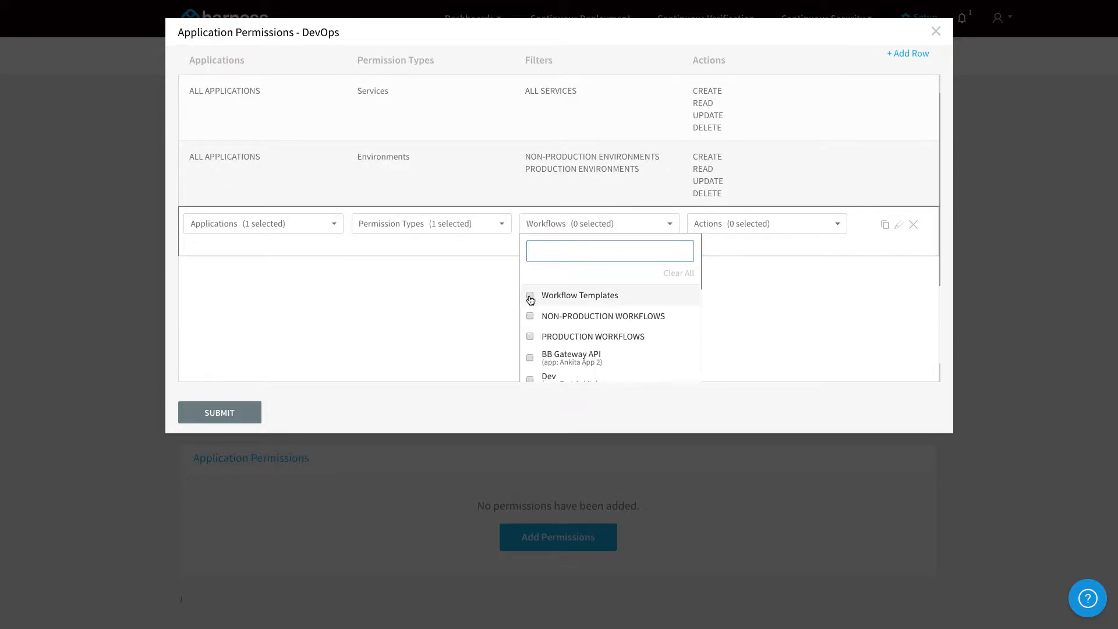
left_click(530, 298)
left_click(530, 316)
left_click(530, 336)
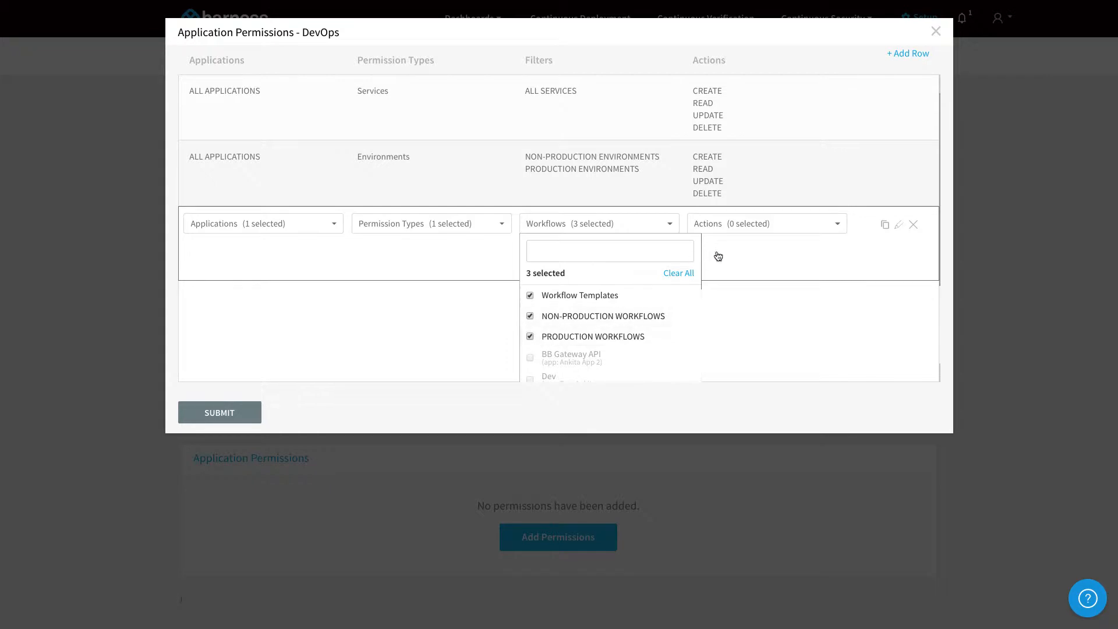
Step: Allow the CREATE, READ, UPDATE and DELETE actions in the Workflows permission row
left_click(757, 227)
left_click(698, 295)
left_click(698, 316)
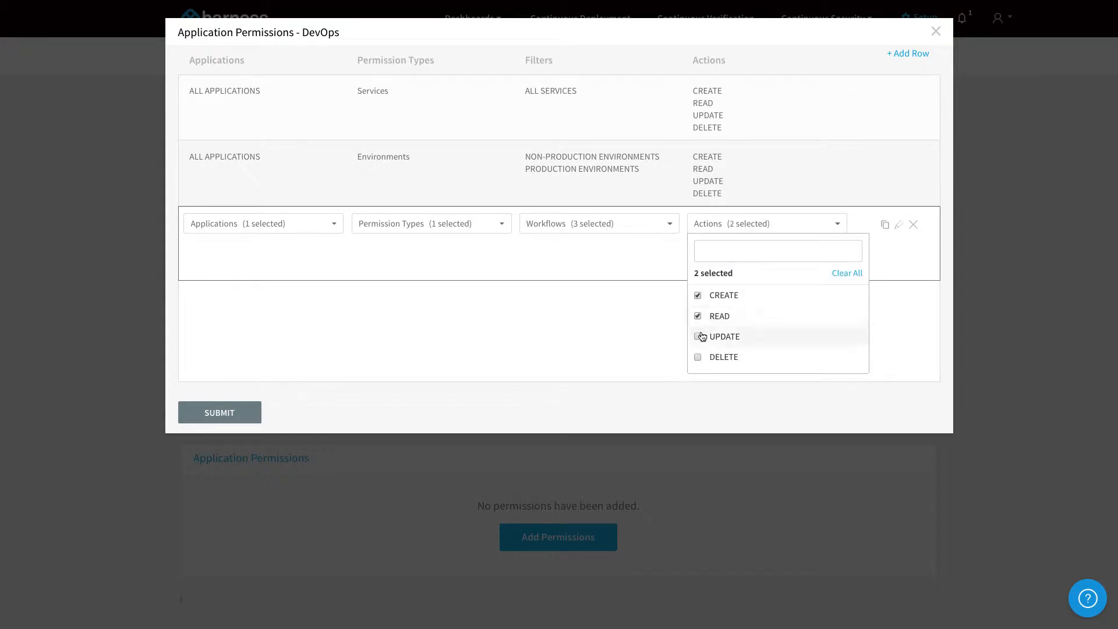
left_click(698, 357)
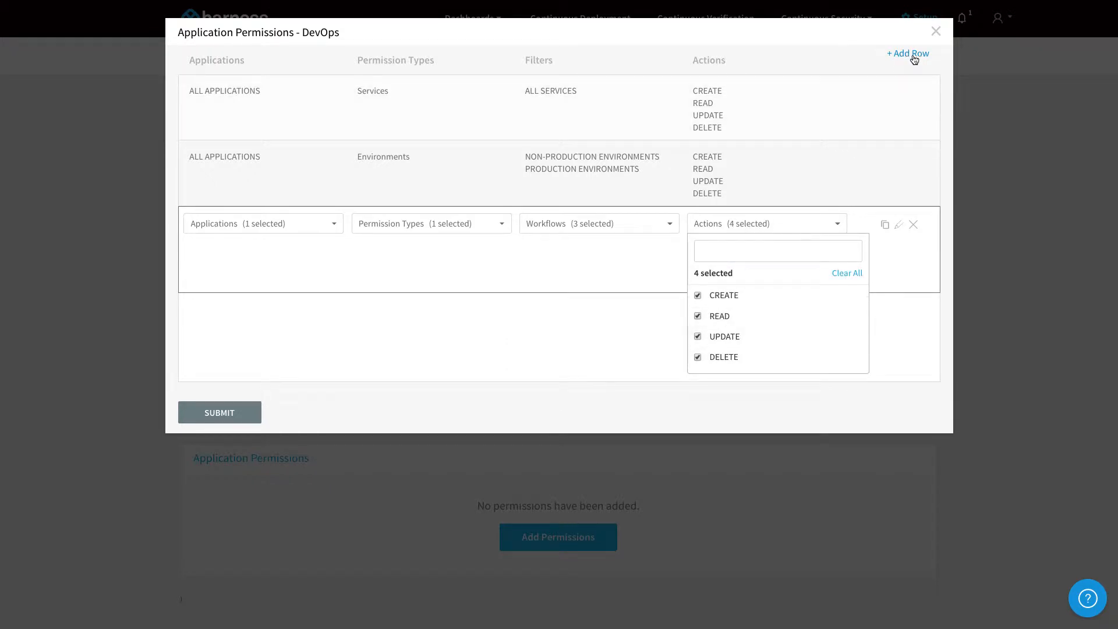
Step: Add a permission row of type Pipelines, filtered to NON-PRODUCTION PIPELINES and PRODUCTION PIPELINES
left_click(907, 55)
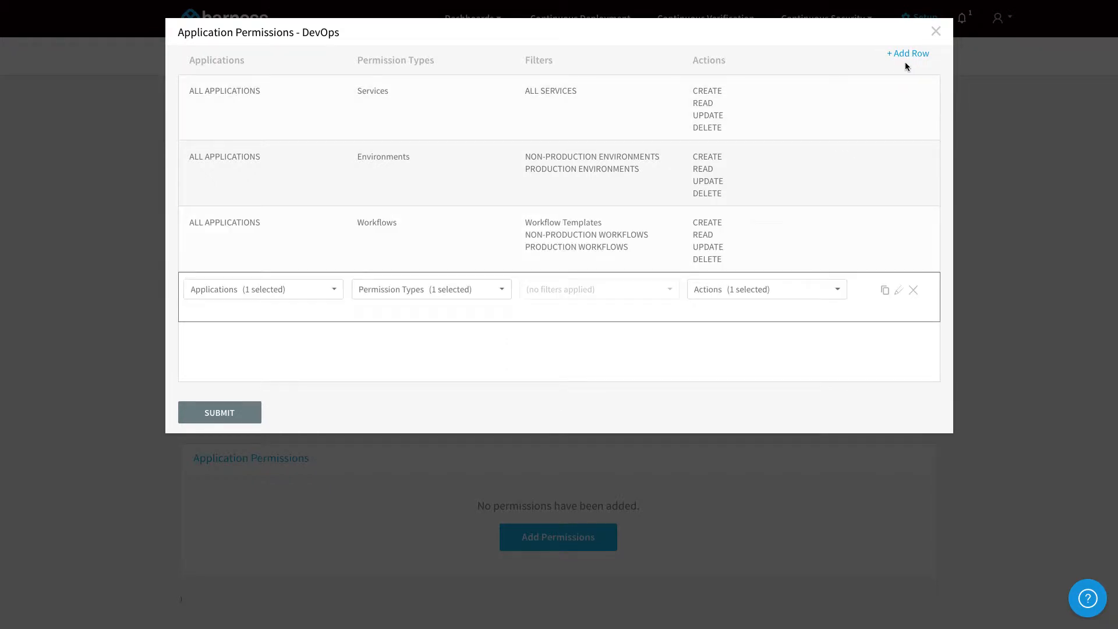
left_click(388, 294)
scroll(427, 349, "down", 2)
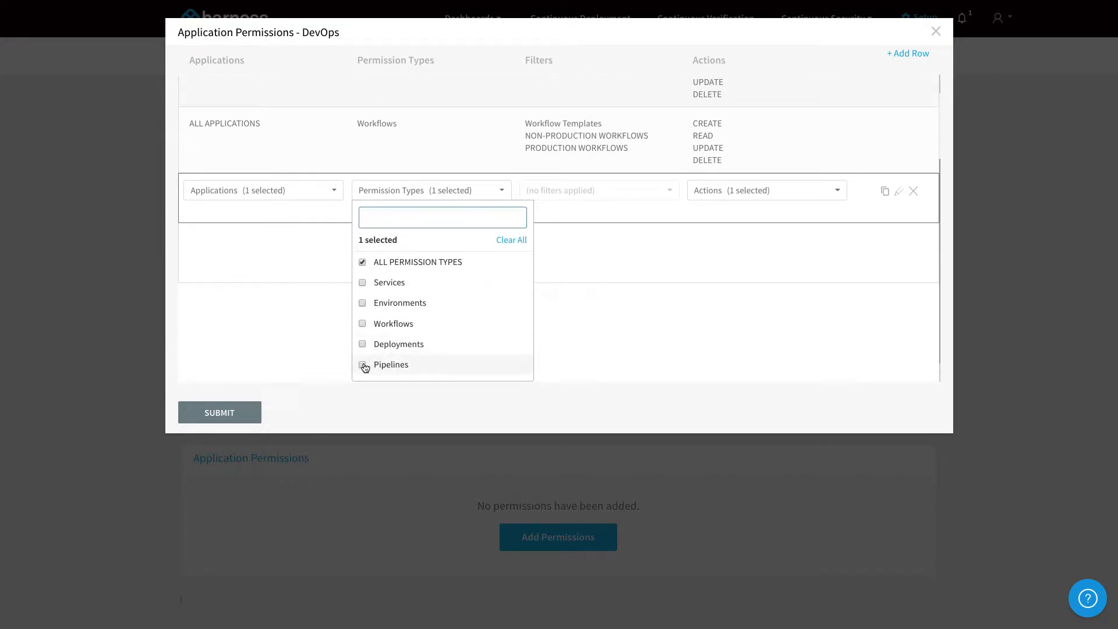
left_click(363, 365)
left_click(592, 192)
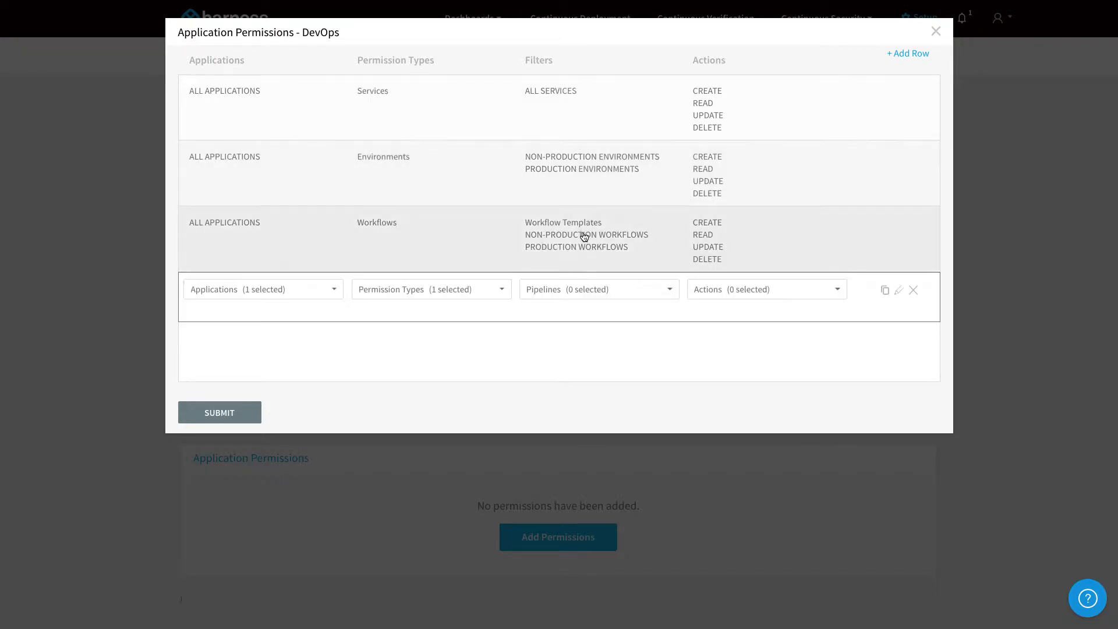
left_click(582, 290)
left_click(553, 361)
scroll(550, 357, "down", 1)
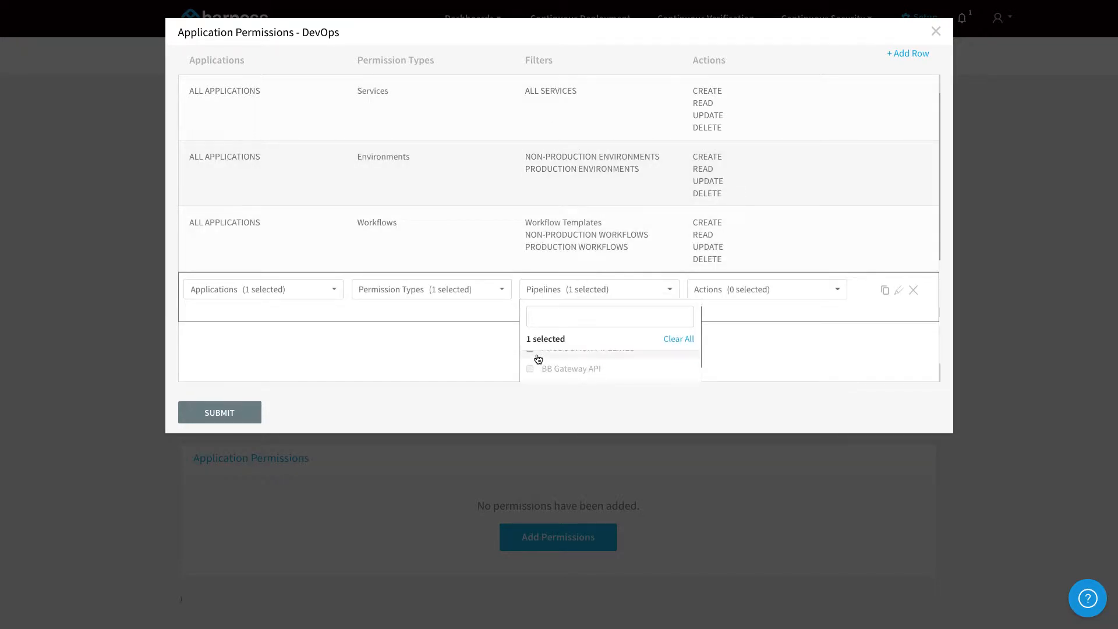
scroll(538, 359, "up", 1)
left_click(529, 366)
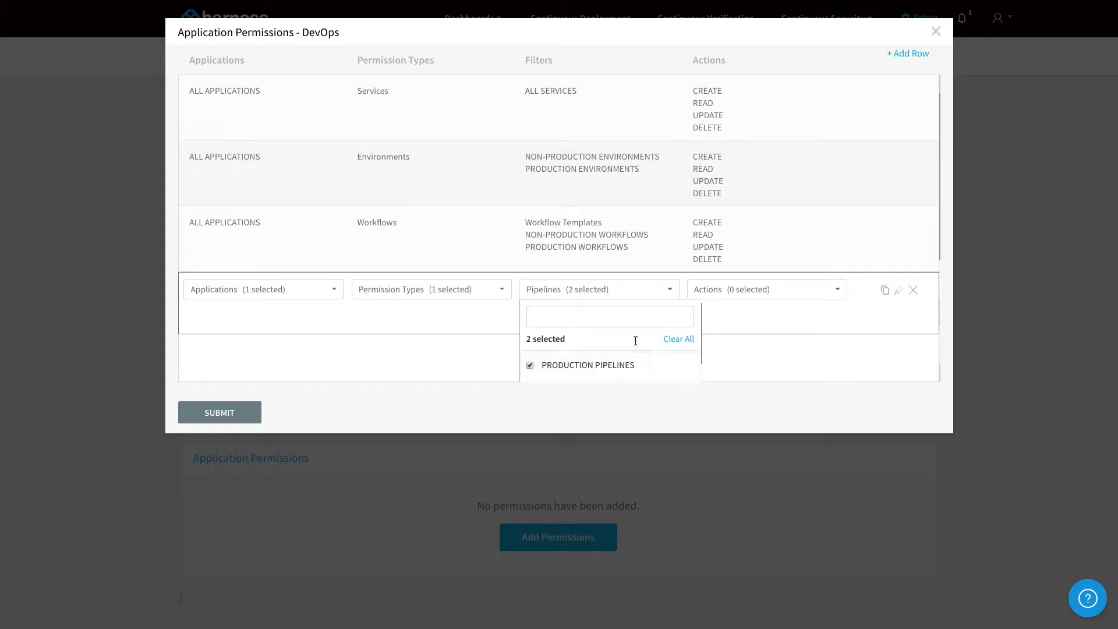
Step: Allow the CREATE, READ, UPDATE and DELETE actions in the Pipelines permission row
left_click(732, 291)
left_click(707, 362)
scroll(767, 350, "down", 1)
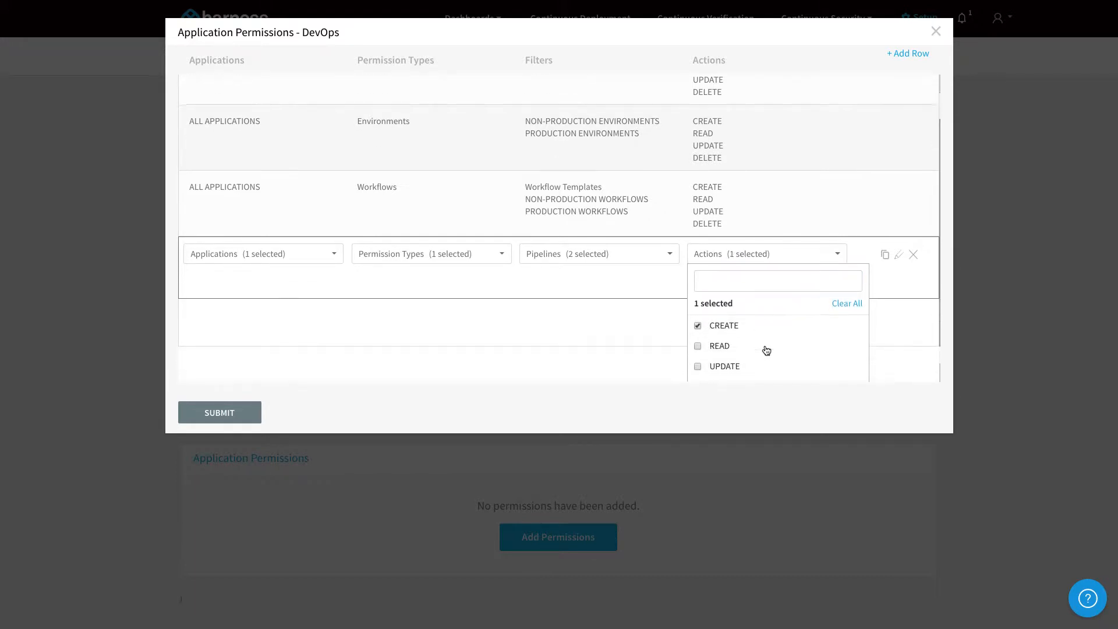
left_click(698, 329)
left_click(698, 349)
left_click(698, 370)
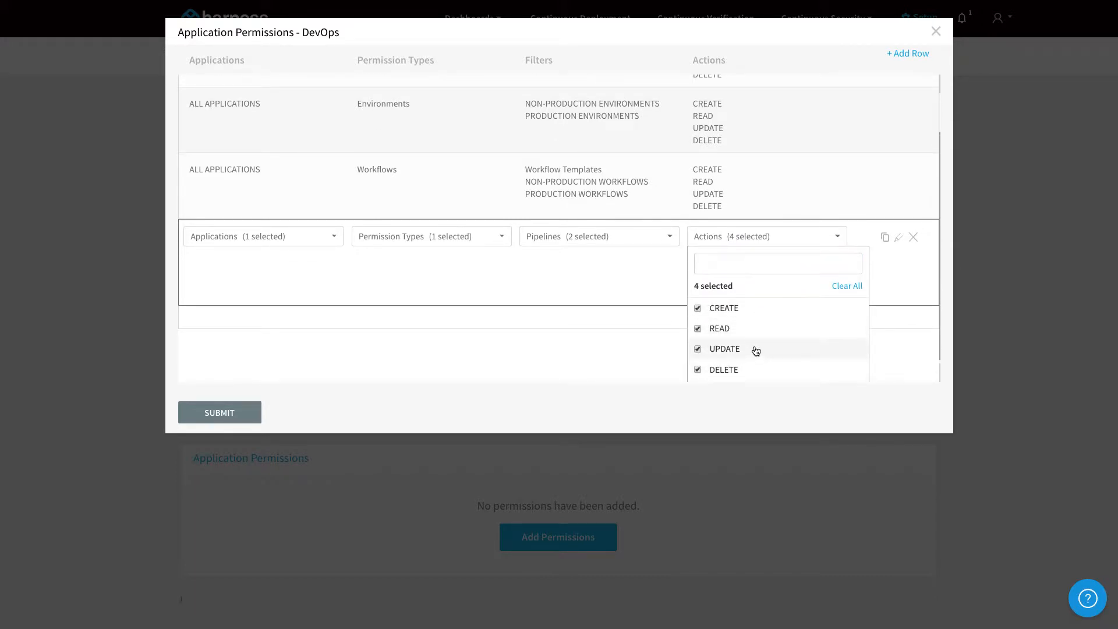
Step: Add one more row with the default ALL PERMISSION TYPES and READ settings, and submit the application permissions
left_click(908, 53)
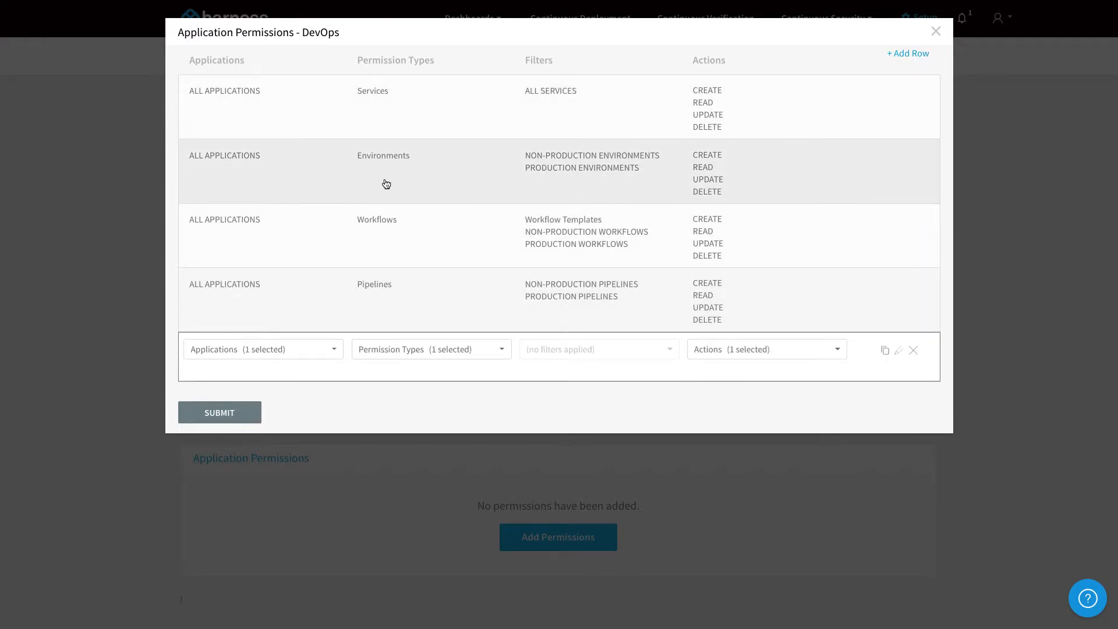
left_click(222, 417)
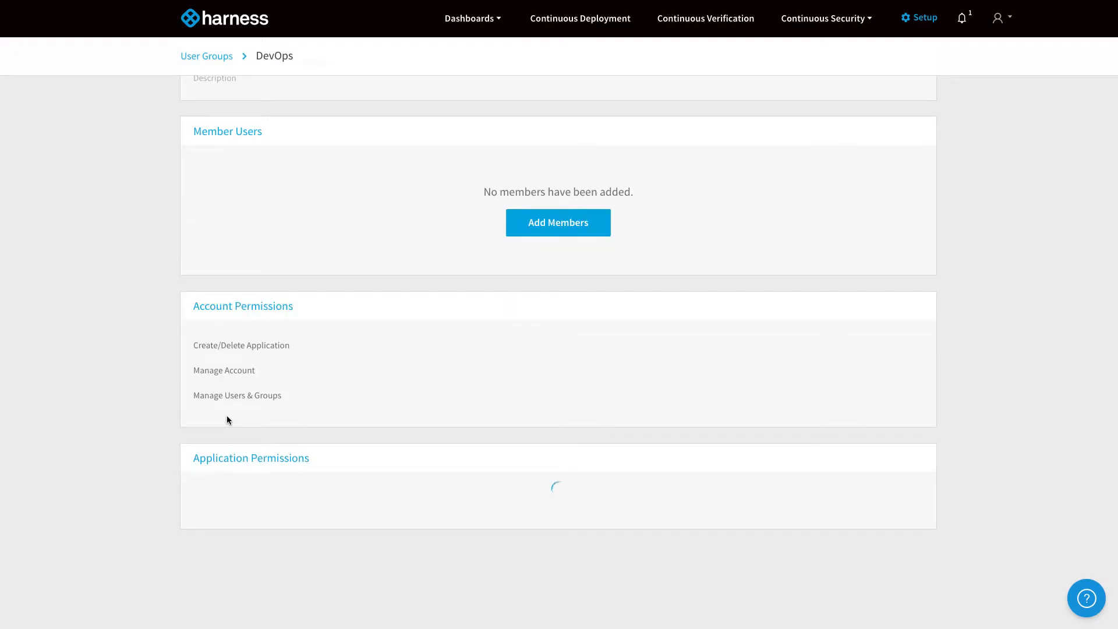
Step: Add one registered user, the one with the outlook.com address, as a member of the DevOps group and submit
scroll(368, 425, "down", 3)
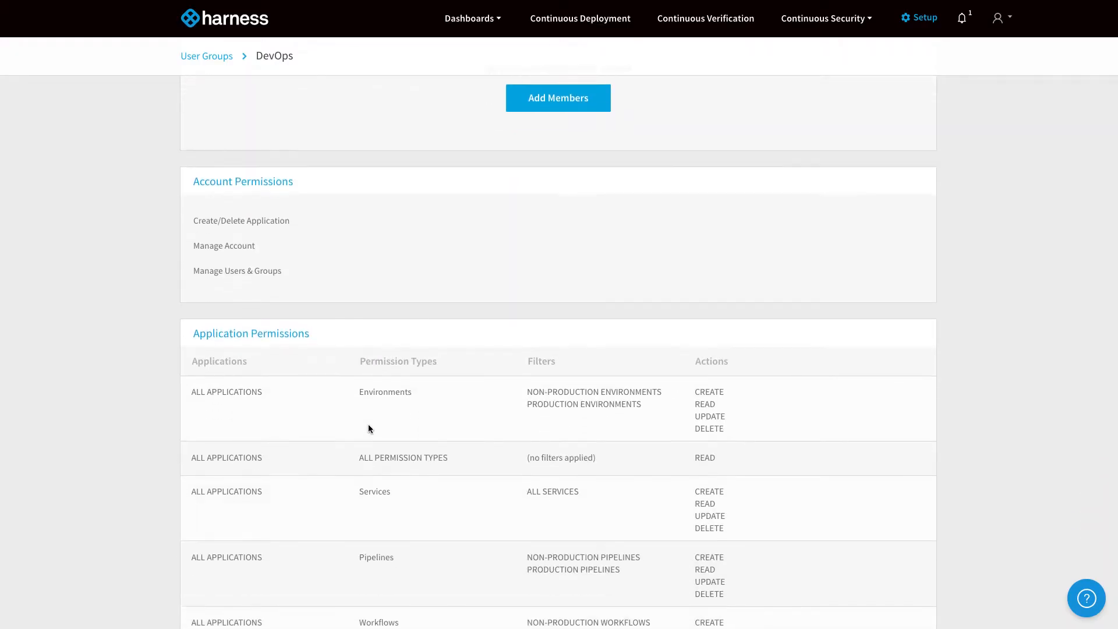
scroll(373, 428, "up", 4)
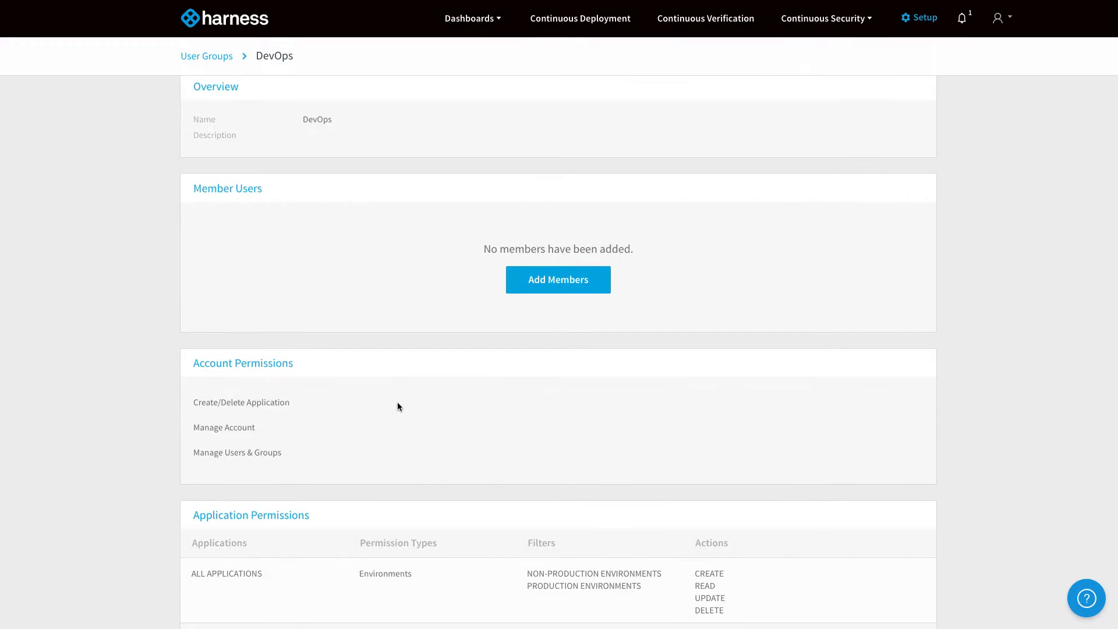
left_click(542, 284)
left_click(441, 89)
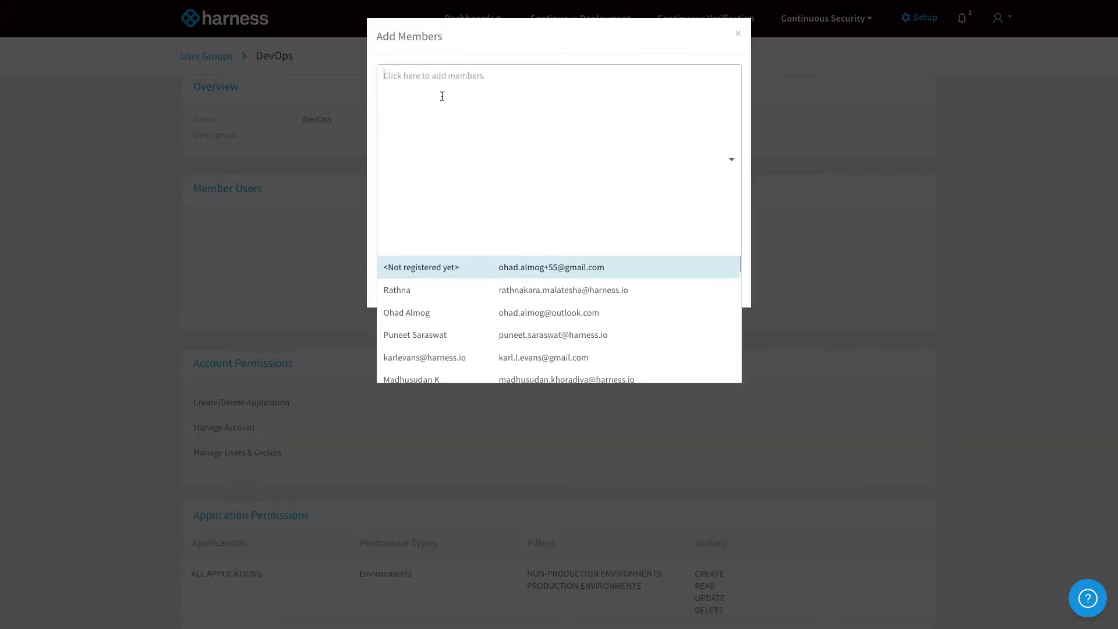
left_click(439, 315)
left_click(746, 276)
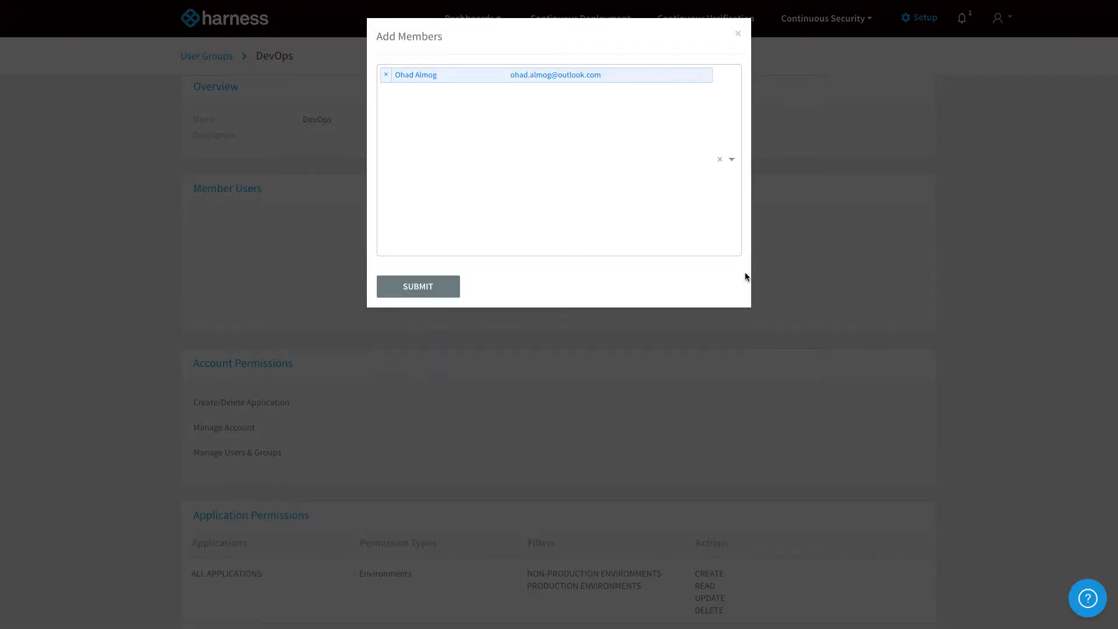
left_click(443, 296)
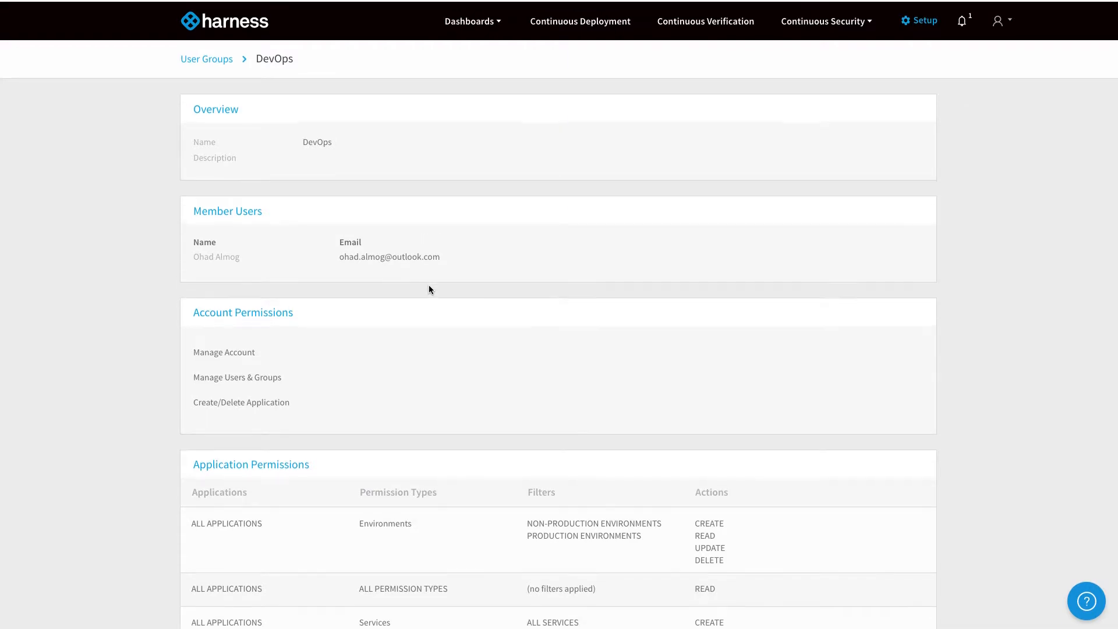
Step: Return to the user groups list and create a new user group named Dev Team
left_click(213, 59)
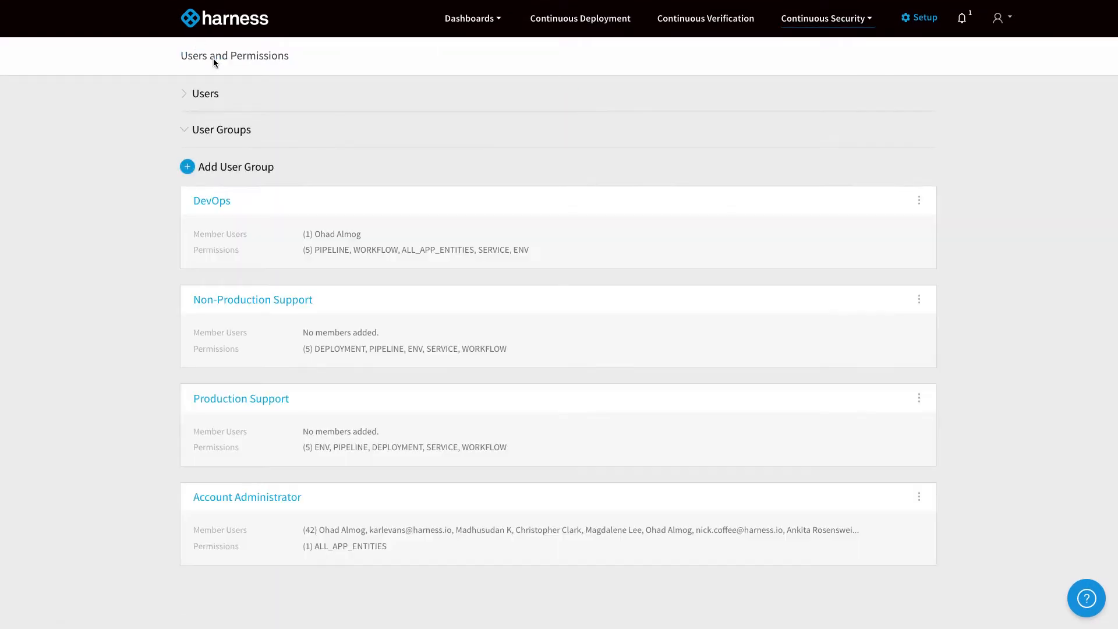
left_click(230, 166)
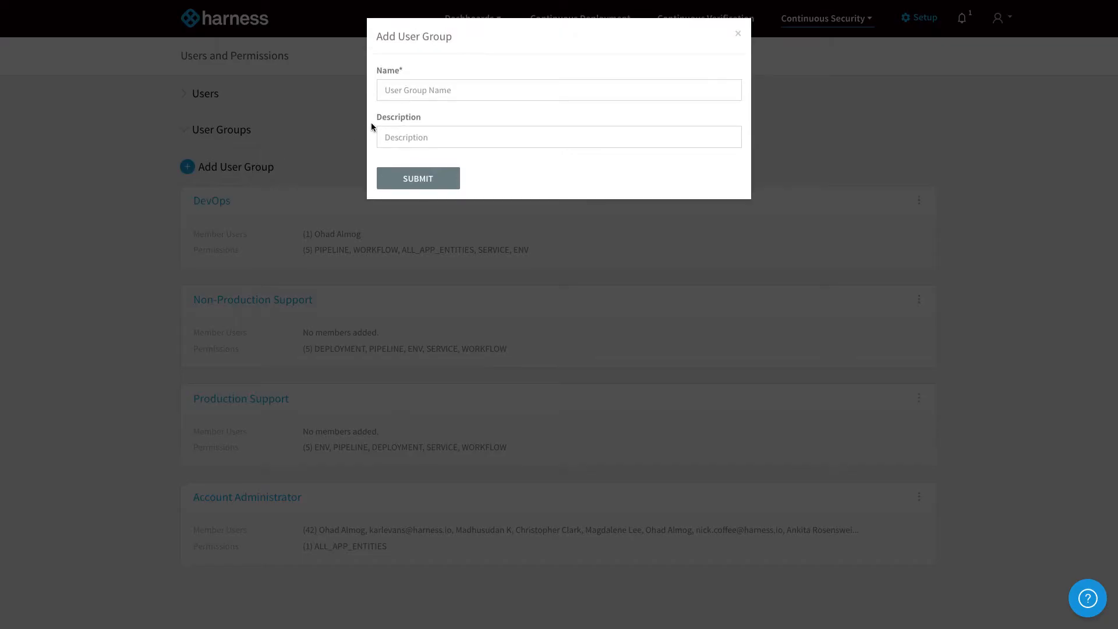
left_click(420, 90)
type("Dev Team")
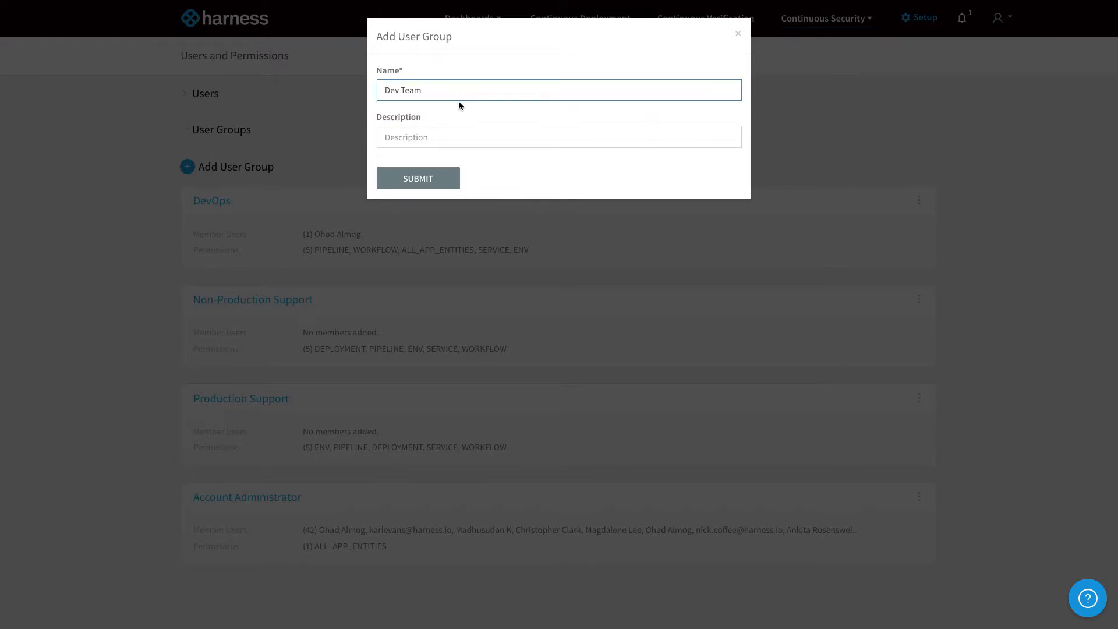
left_click(417, 178)
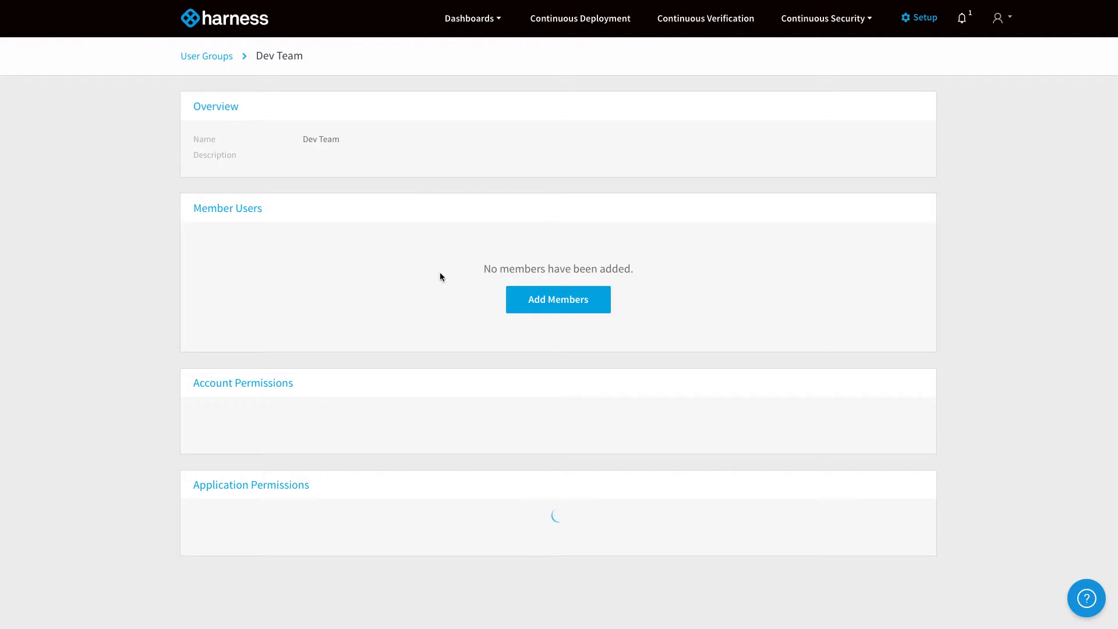
Step: Add an application permission row to the Dev Team group and restrict it to the eCommerce application
scroll(384, 303, "down", 2)
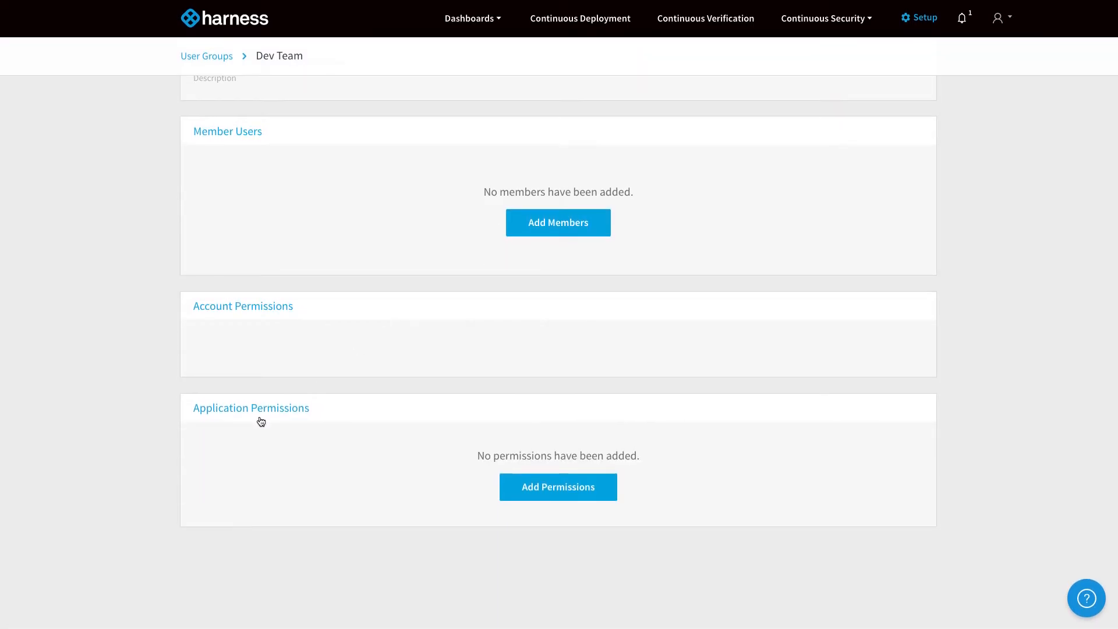
left_click(561, 488)
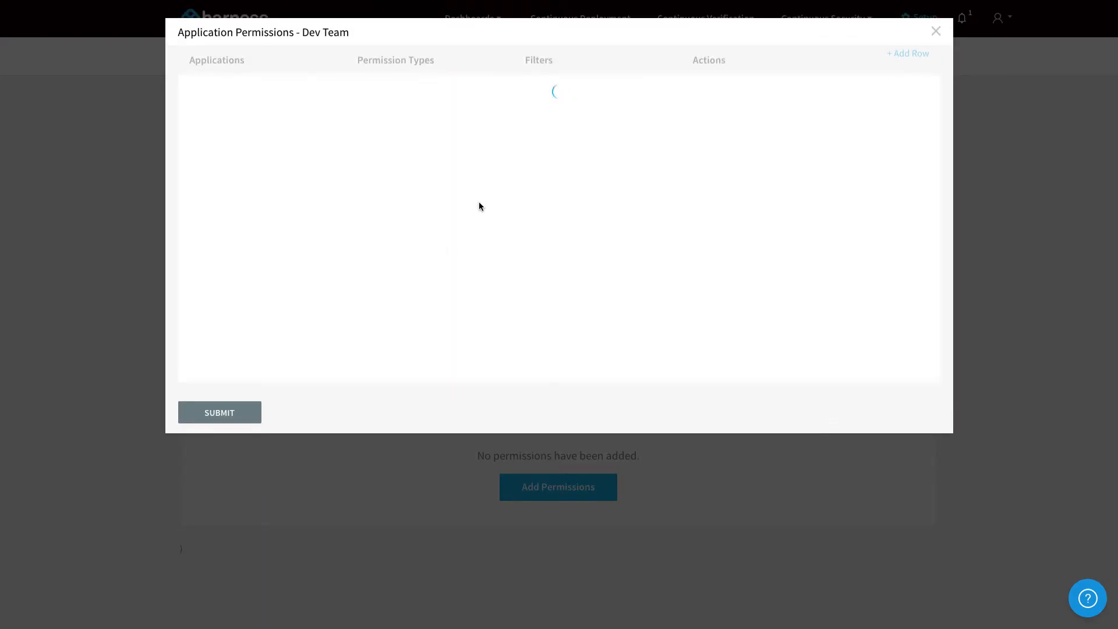
left_click(898, 63)
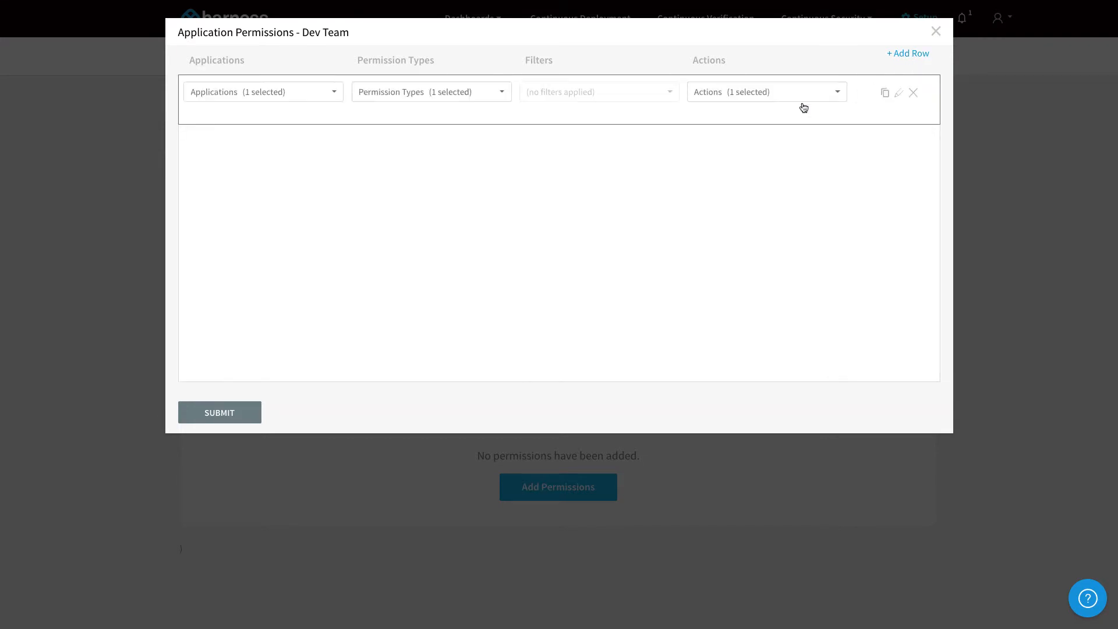
left_click(300, 90)
left_click(194, 163)
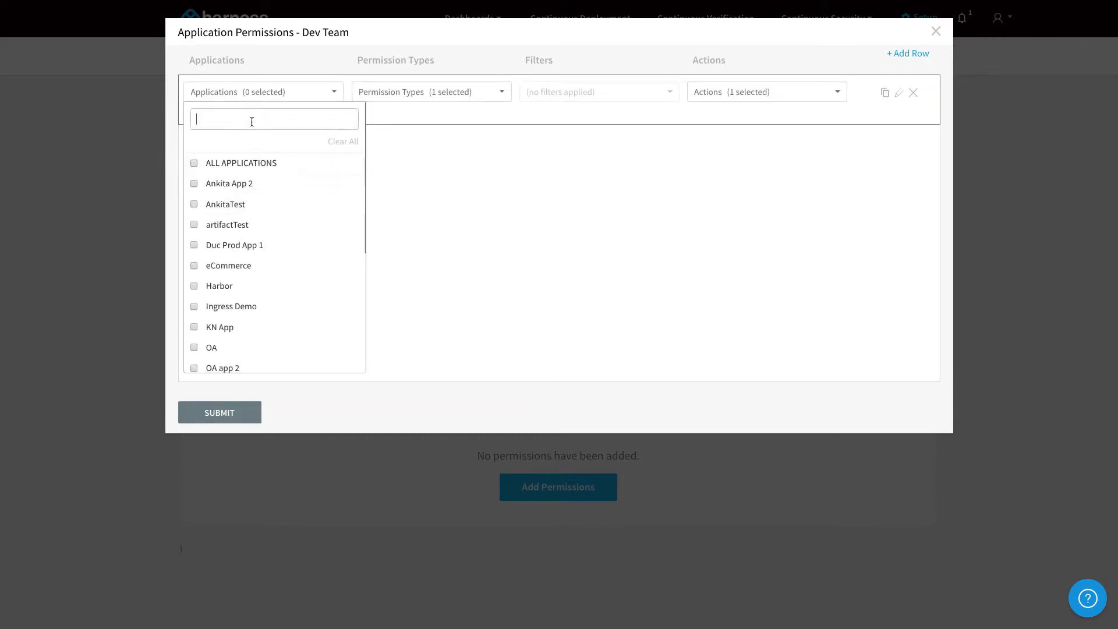
type("ec")
left_click(195, 165)
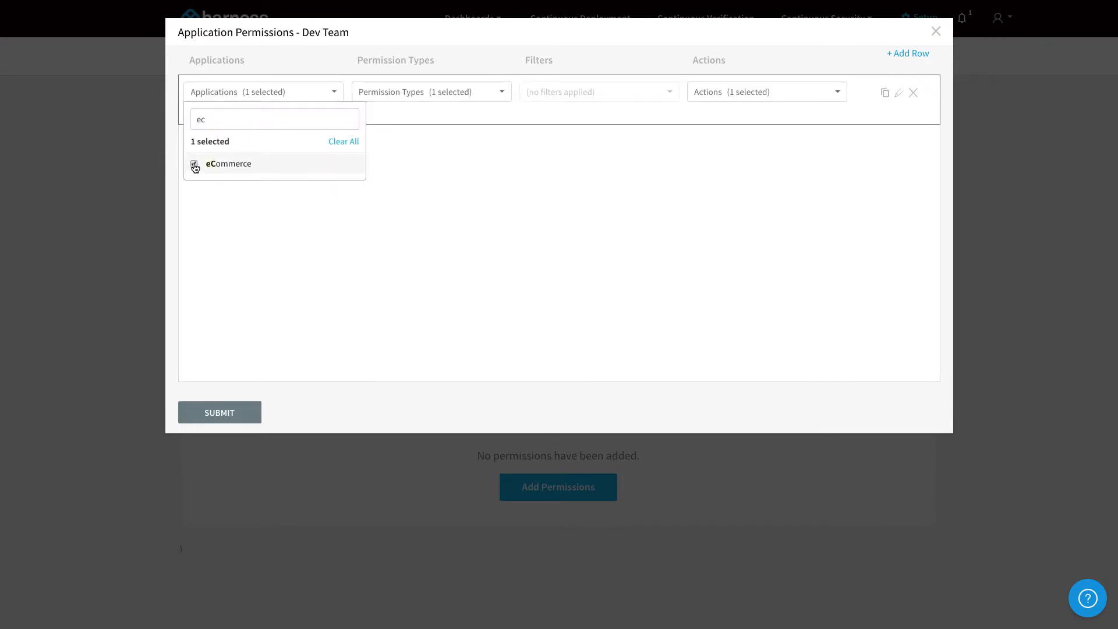
Step: Set the eCommerce row's permission type to Services, filtered to ALL SERVICES
left_click(420, 93)
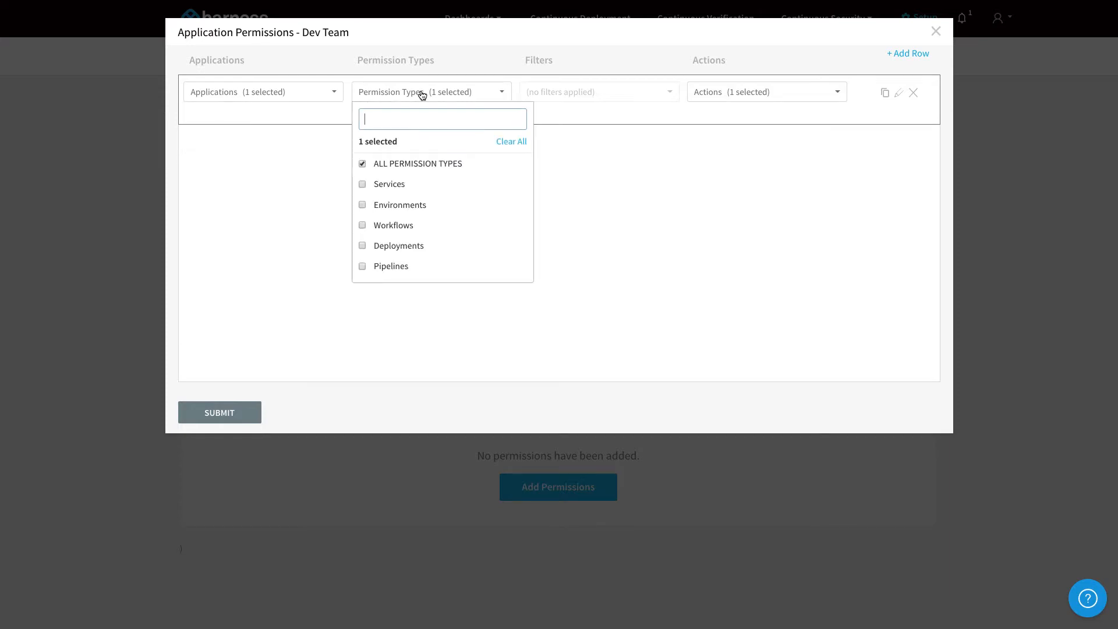
left_click(362, 185)
left_click(571, 95)
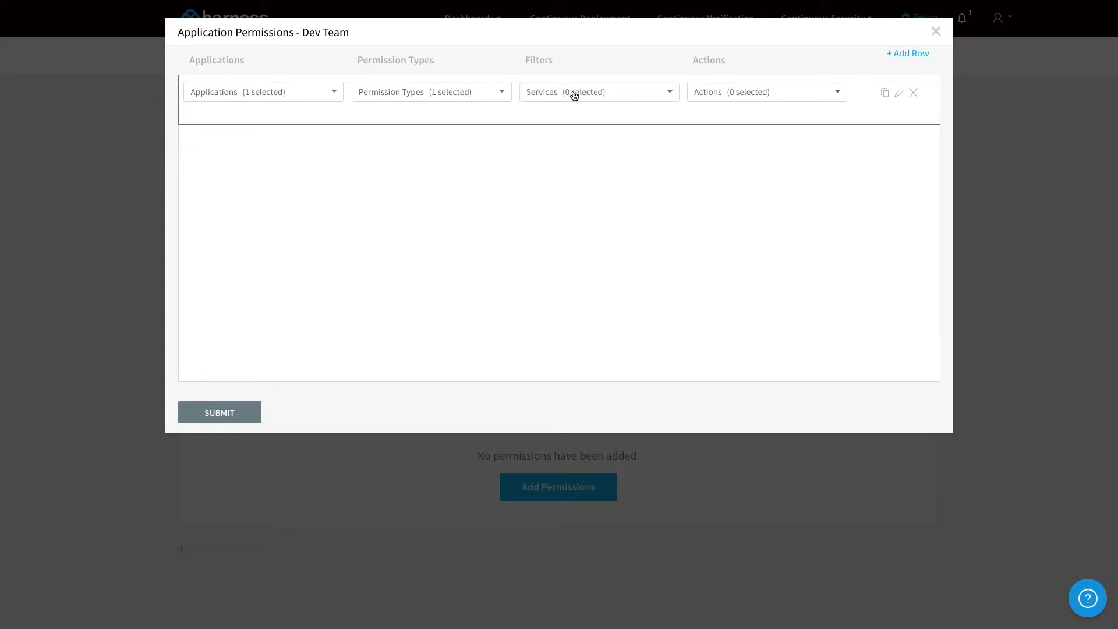
left_click(574, 94)
left_click(530, 164)
Step: Allow the CREATE, READ, UPDATE and DELETE actions in the eCommerce Services permission row
left_click(771, 92)
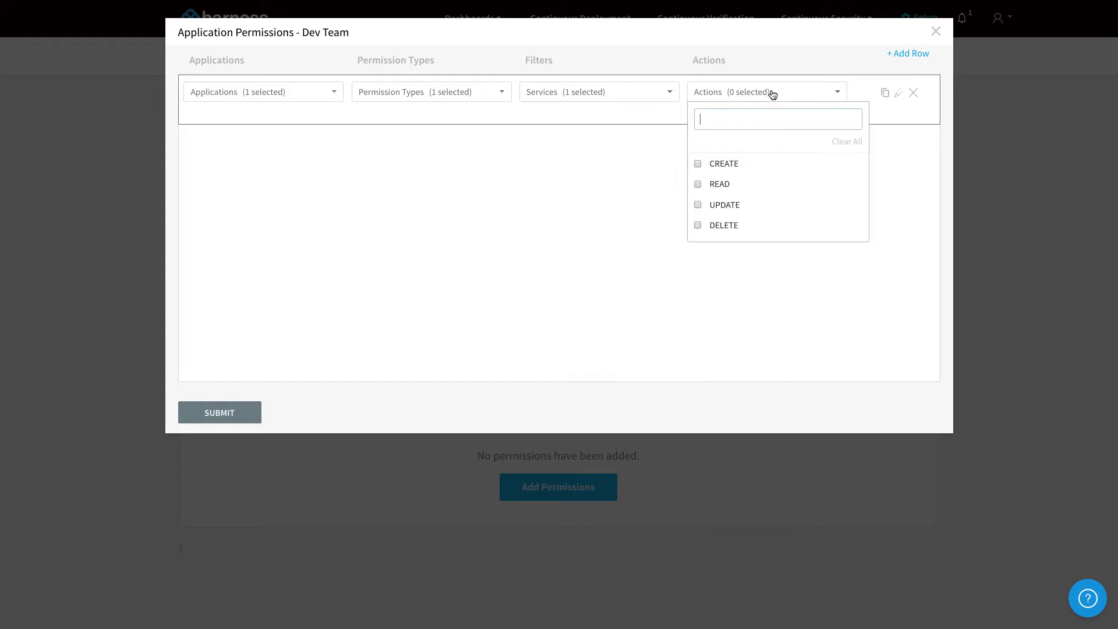
left_click(700, 166)
left_click(697, 185)
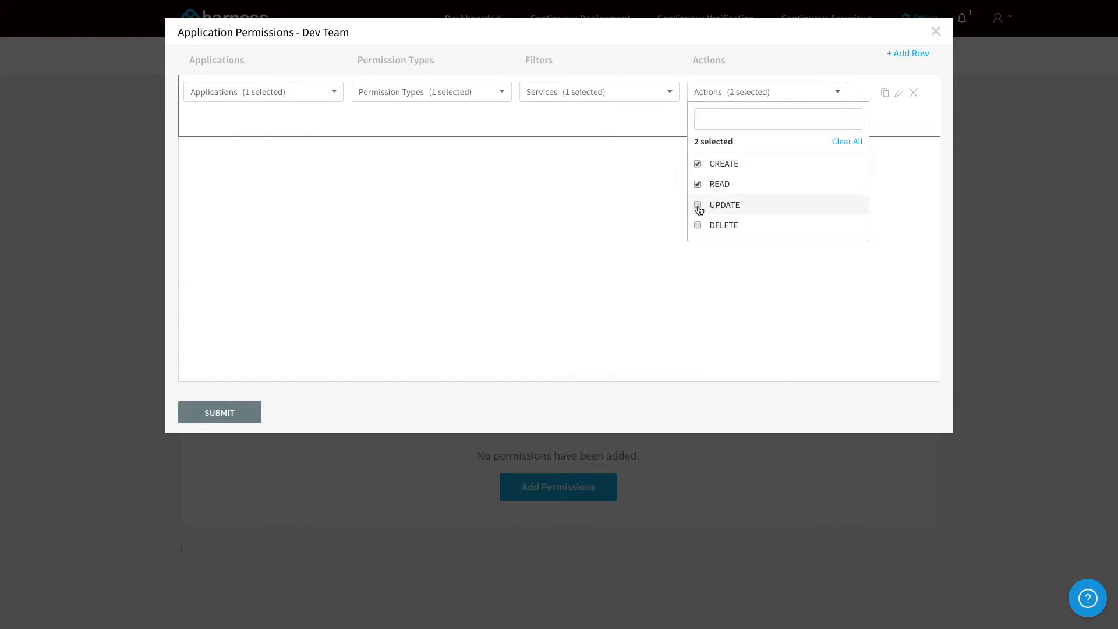
left_click(699, 206)
left_click(699, 225)
left_click(913, 158)
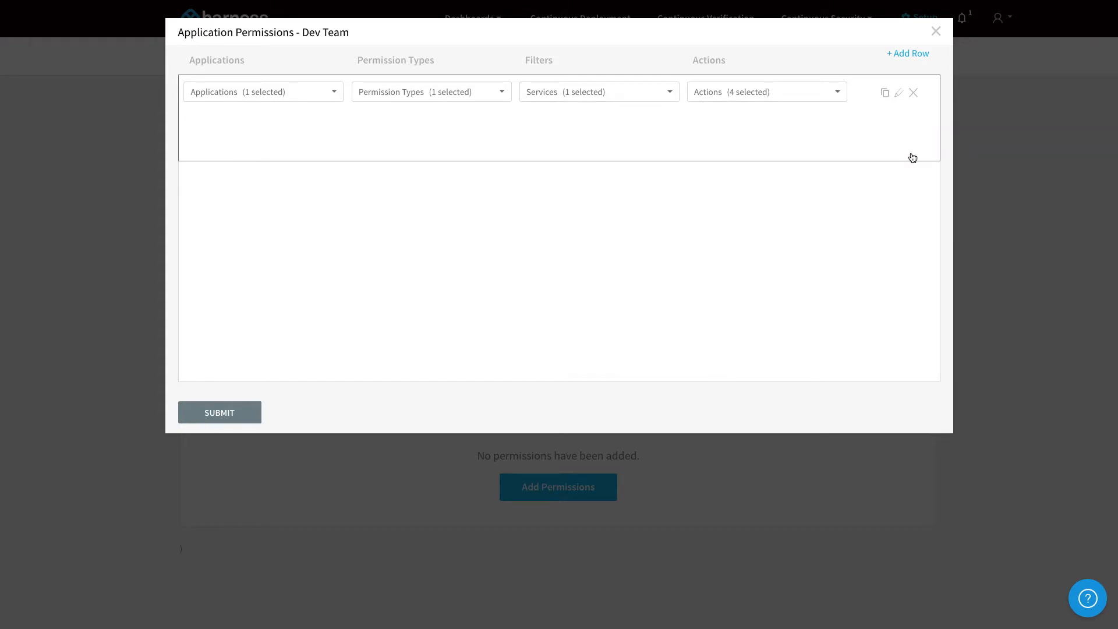
Step: Add an Environments permission row filtered to NON-PRODUCTION ENVIRONMENTS and PRODUCTION ENVIRONMENTS, allowing only the READ action
left_click(910, 55)
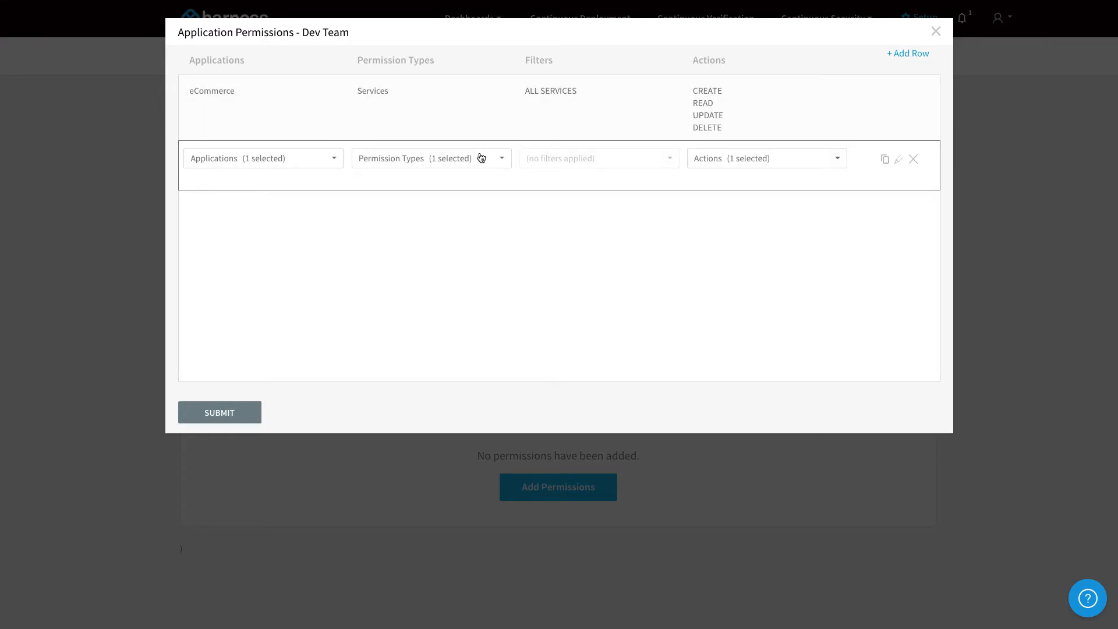
left_click(406, 162)
left_click(362, 271)
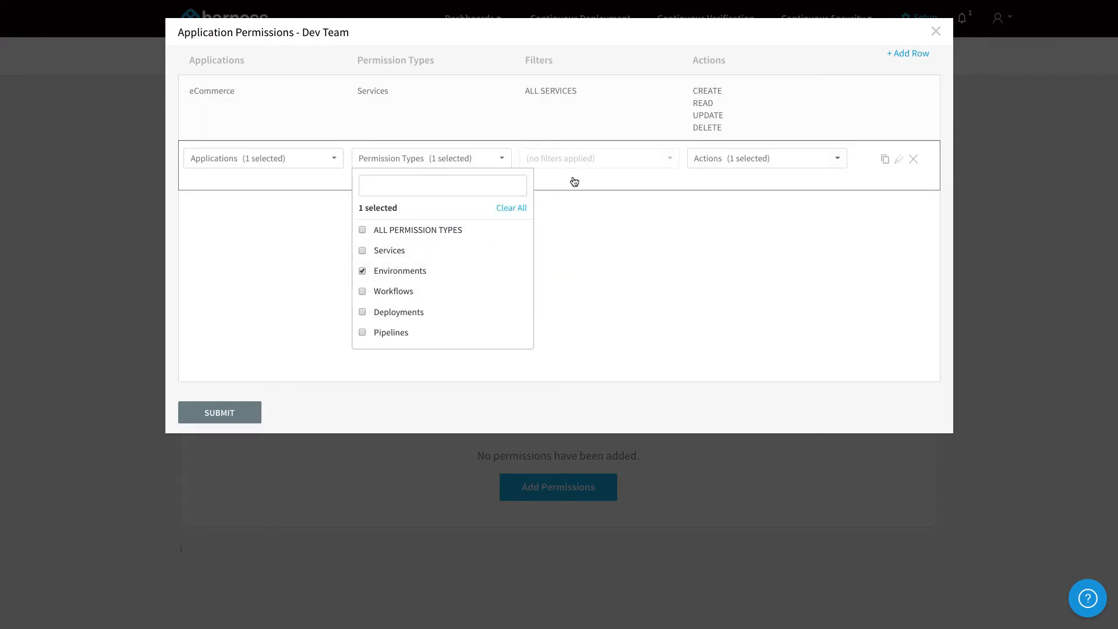
left_click(585, 160)
left_click(586, 160)
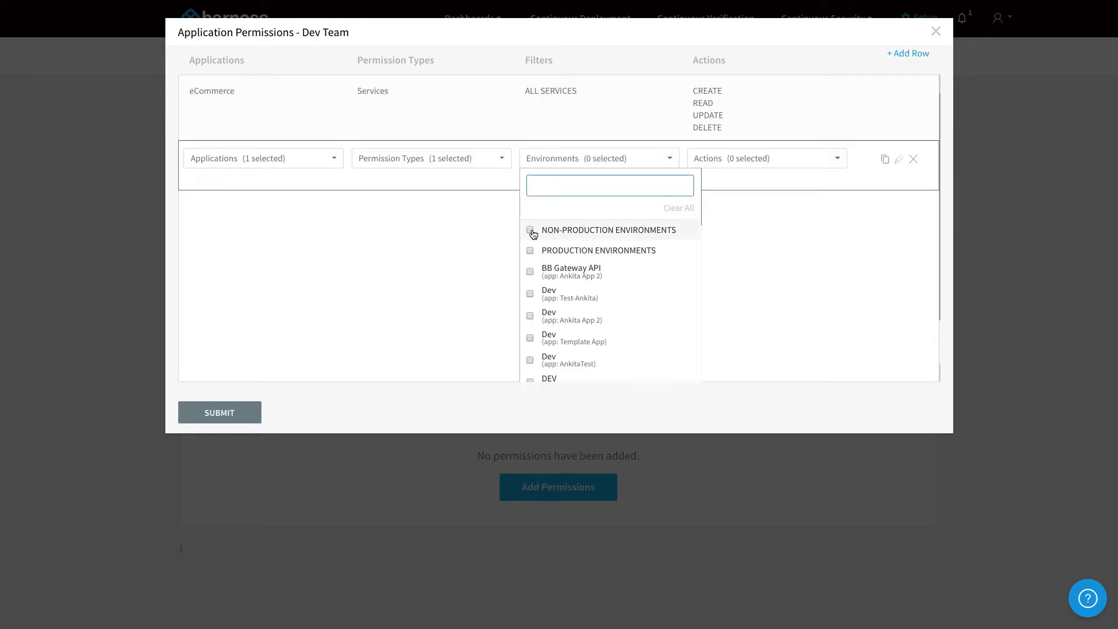
left_click(530, 230)
left_click(530, 250)
left_click(745, 161)
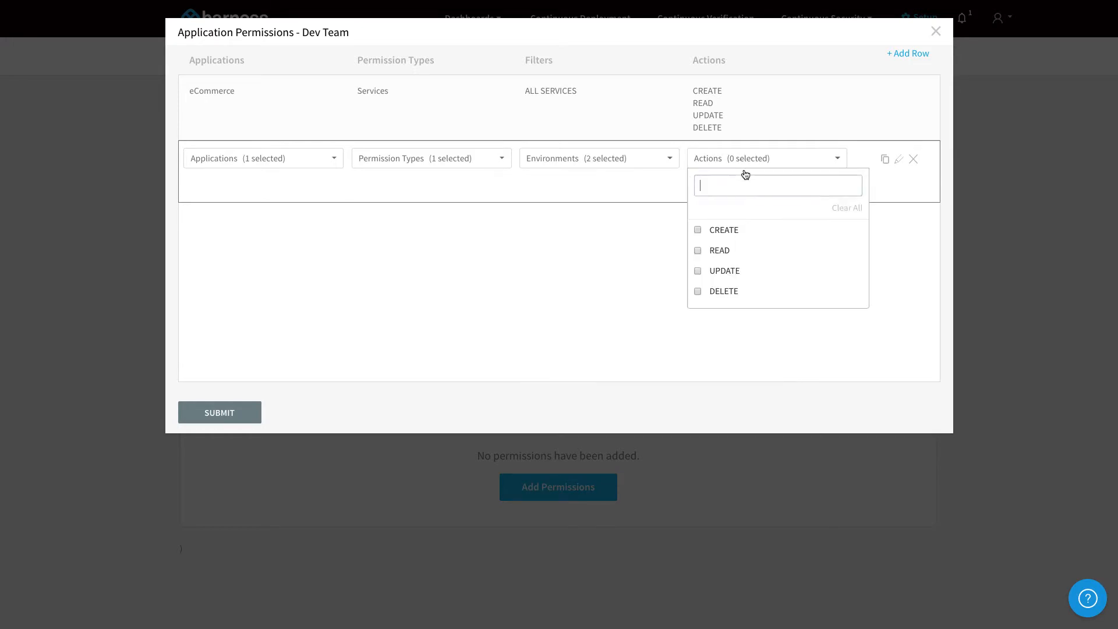
left_click(698, 251)
left_click(908, 239)
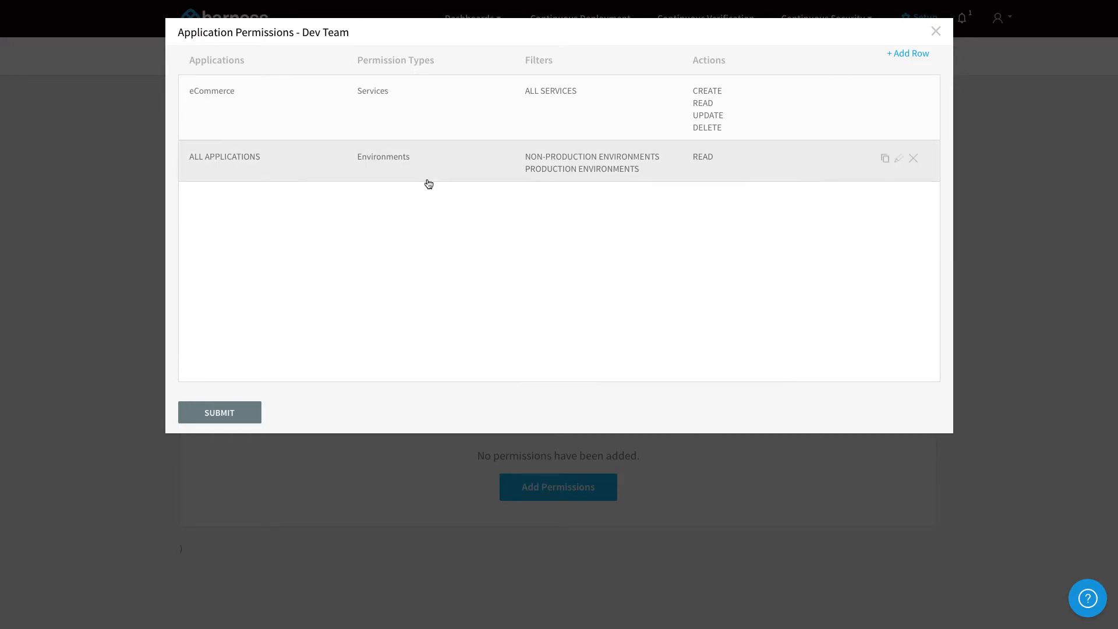
Step: Add a Workflows permission row filtered to Workflow Templates, NON-PRODUCTION WORKFLOWS and PRODUCTION WORKFLOWS, allowing only the READ action
left_click(922, 53)
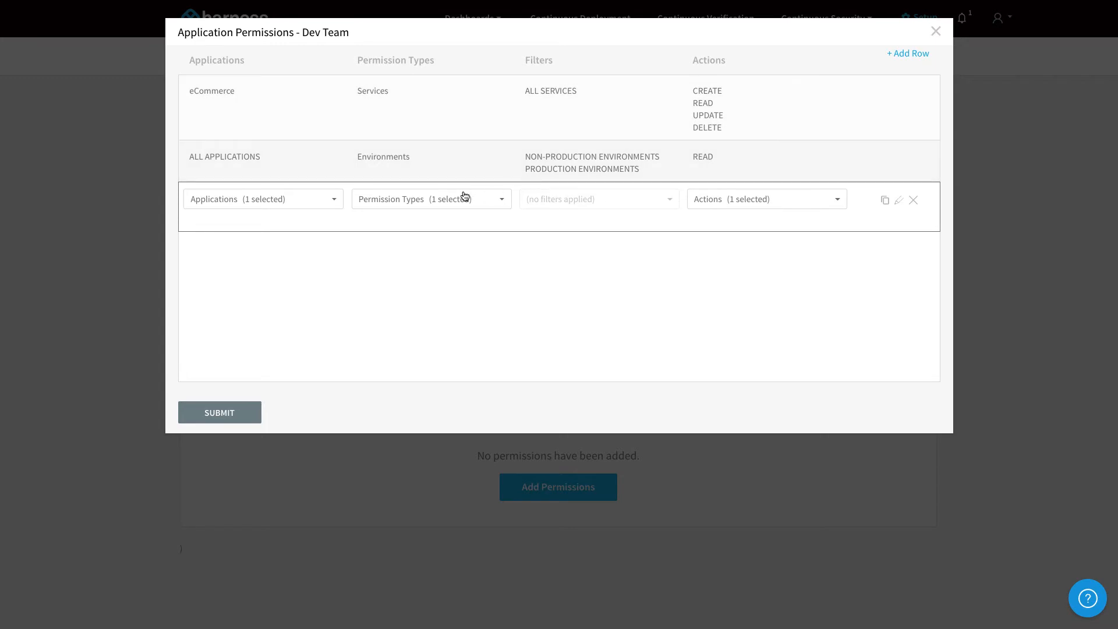
left_click(462, 198)
left_click(358, 337)
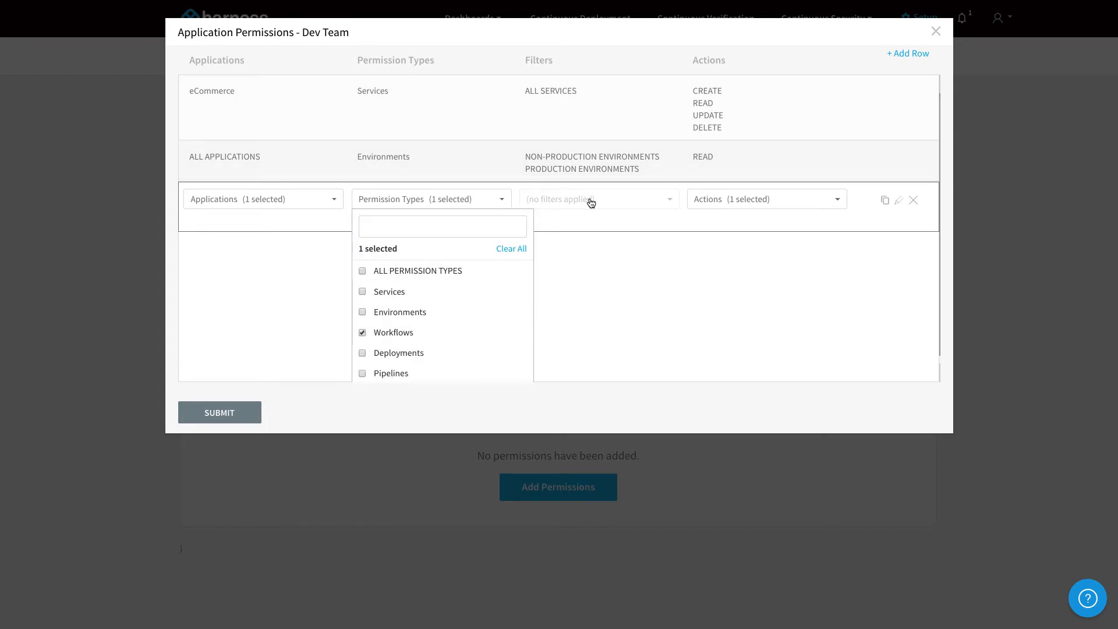
left_click(591, 199)
left_click(593, 200)
left_click(530, 271)
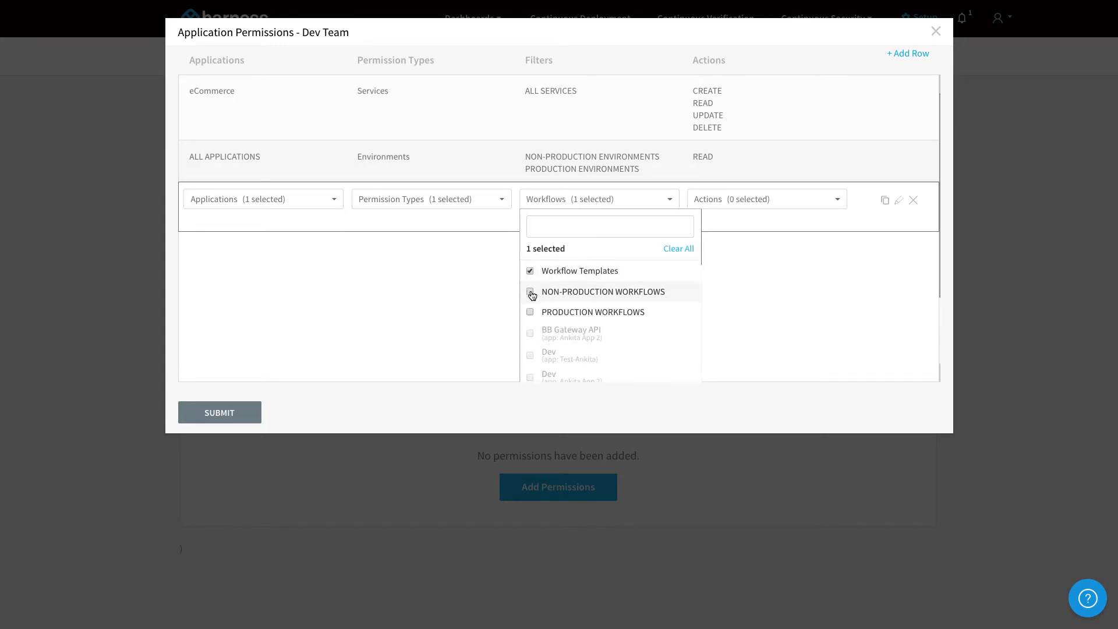
left_click(530, 291)
left_click(530, 311)
left_click(764, 201)
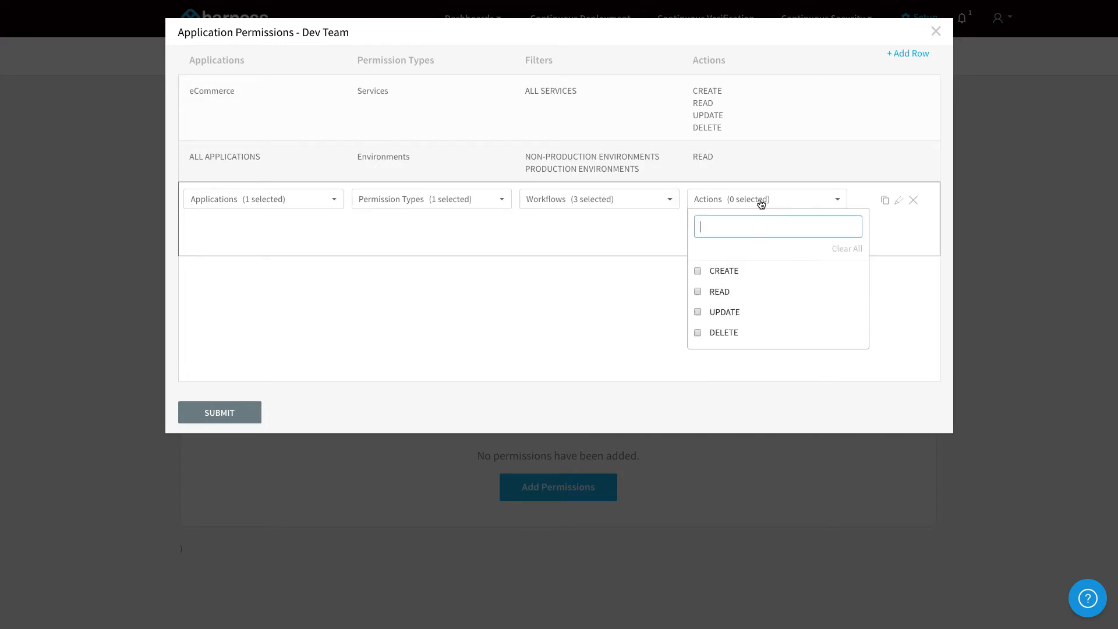
left_click(699, 292)
left_click(851, 275)
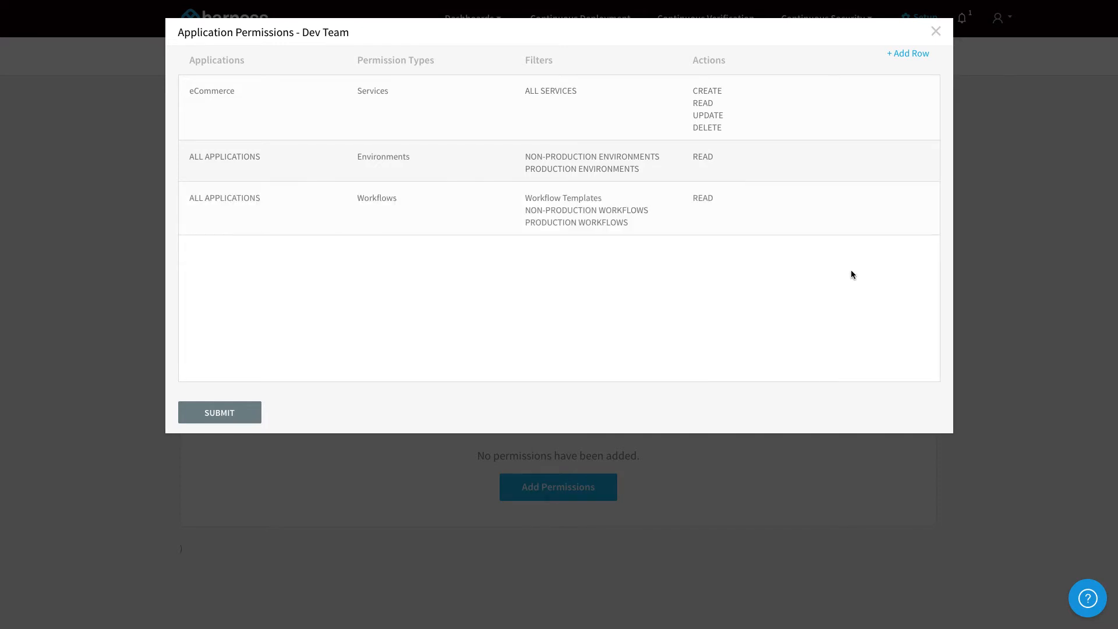
Step: Add a Pipelines permission row filtered to NON-PRODUCTION PIPELINES and PRODUCTION PIPELINES, allowing only the READ action
left_click(919, 54)
left_click(439, 257)
scroll(384, 350, "down", 2)
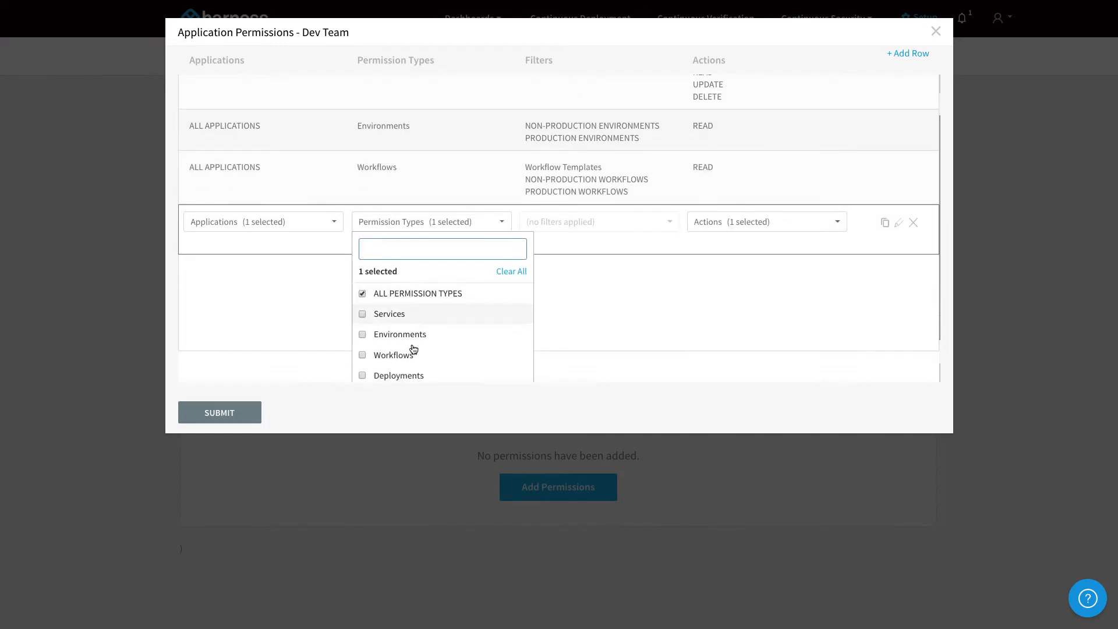
left_click(363, 365)
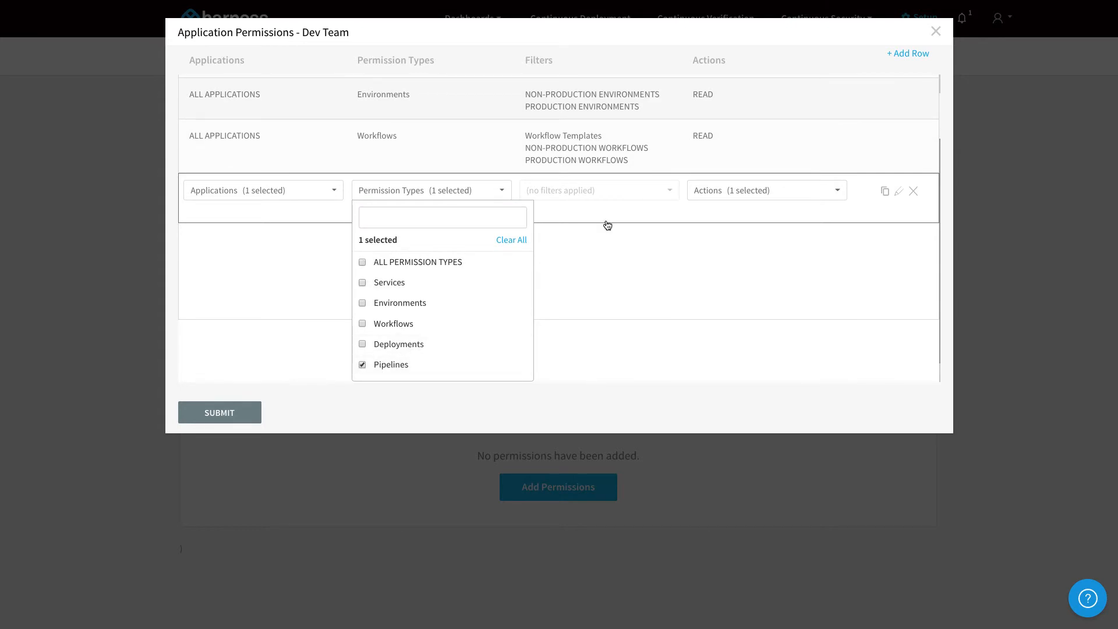
left_click(592, 192)
left_click(573, 258)
left_click(530, 324)
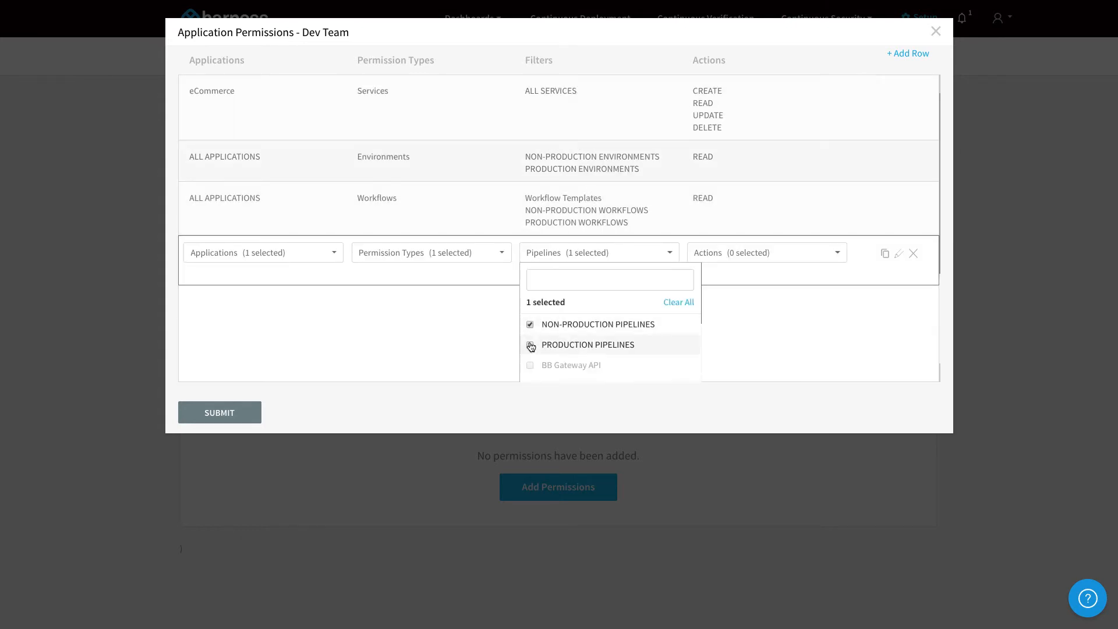
left_click(530, 344)
left_click(747, 254)
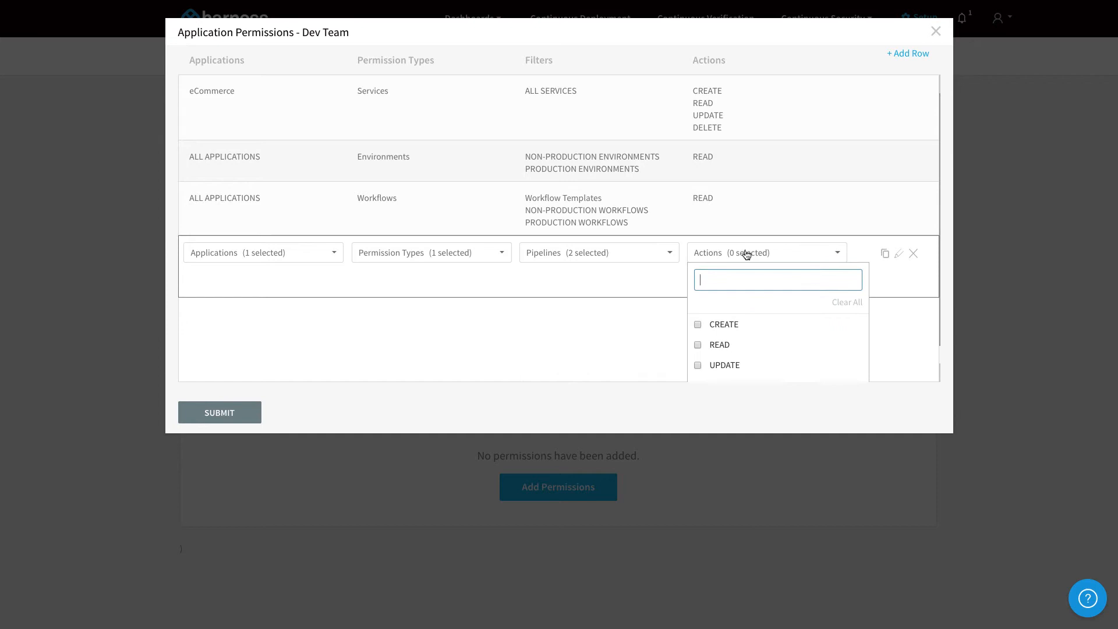
left_click(698, 345)
left_click(902, 349)
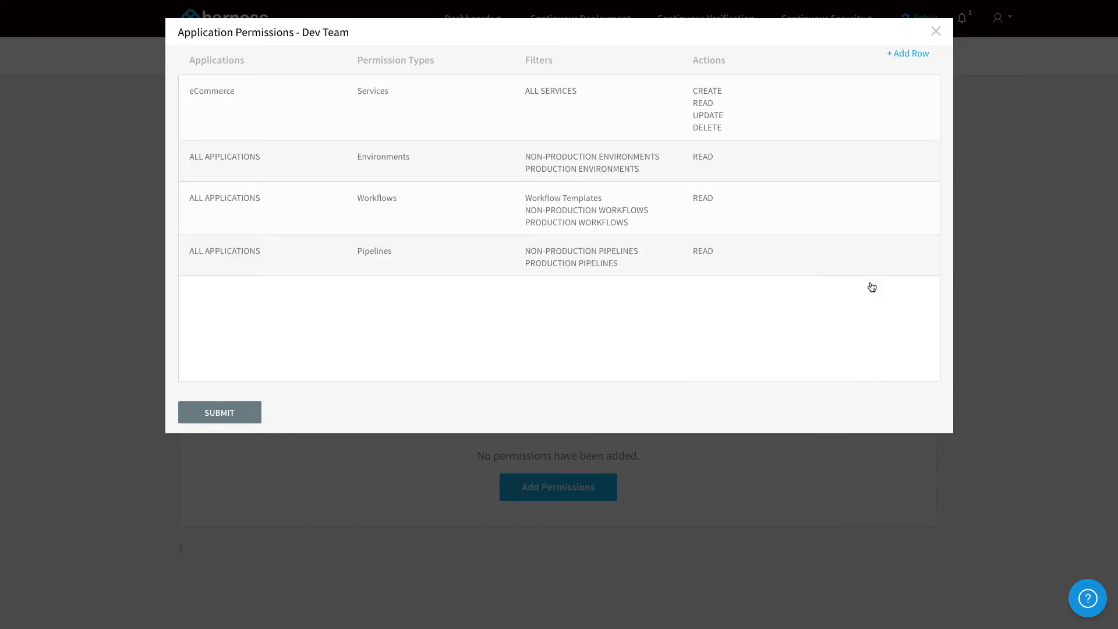
Step: Add a Deployments permission row for all applications, filtered to NON-PRODUCTION ENVIRONMENTS and PRODUCTION ENVIRONMENTS
left_click(909, 54)
left_click(403, 294)
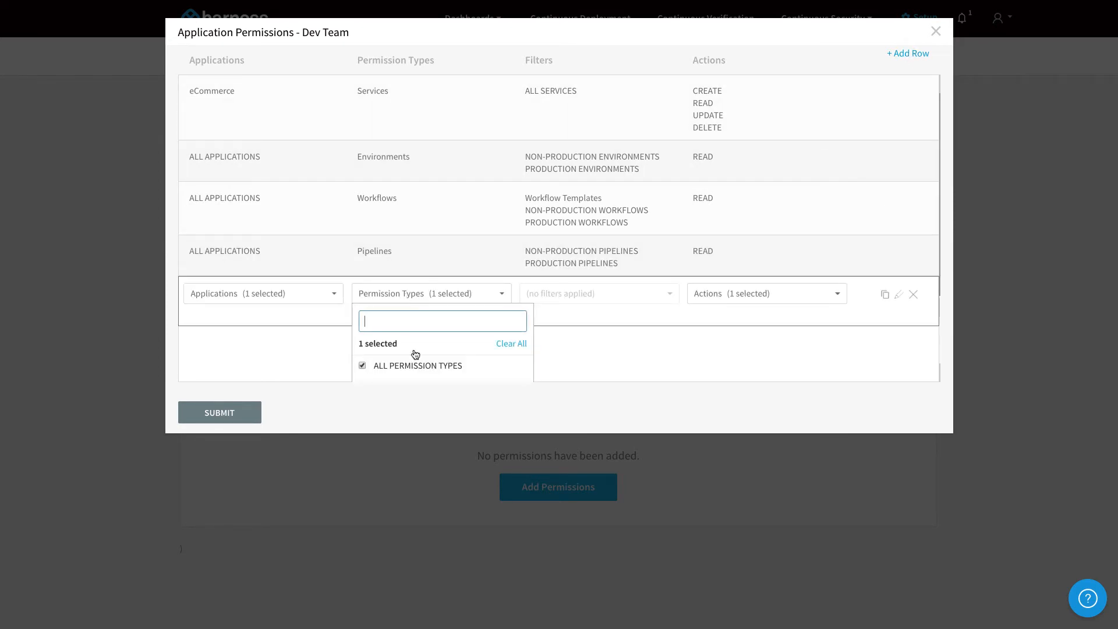
scroll(417, 357, "down", 2)
left_click(364, 345)
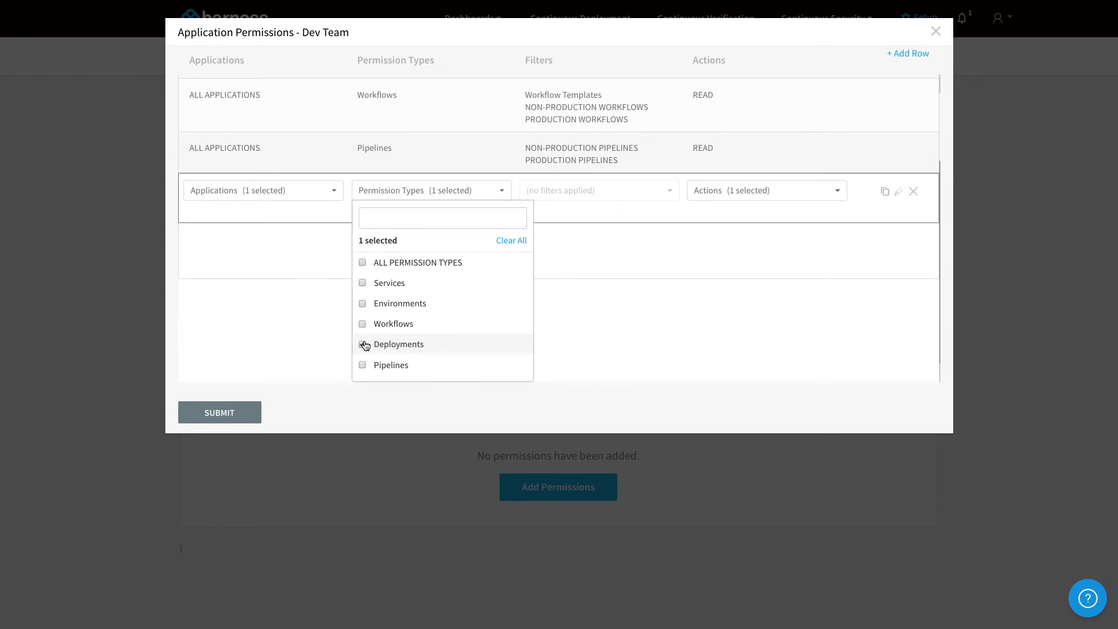
left_click(581, 190)
left_click(588, 295)
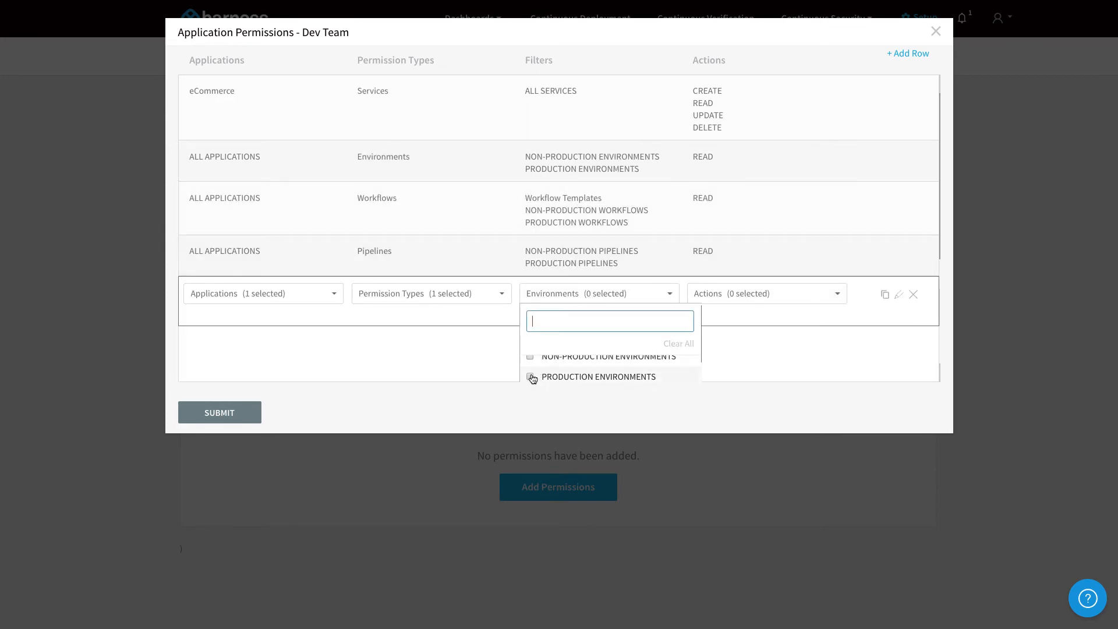
left_click(531, 378)
left_click(669, 348)
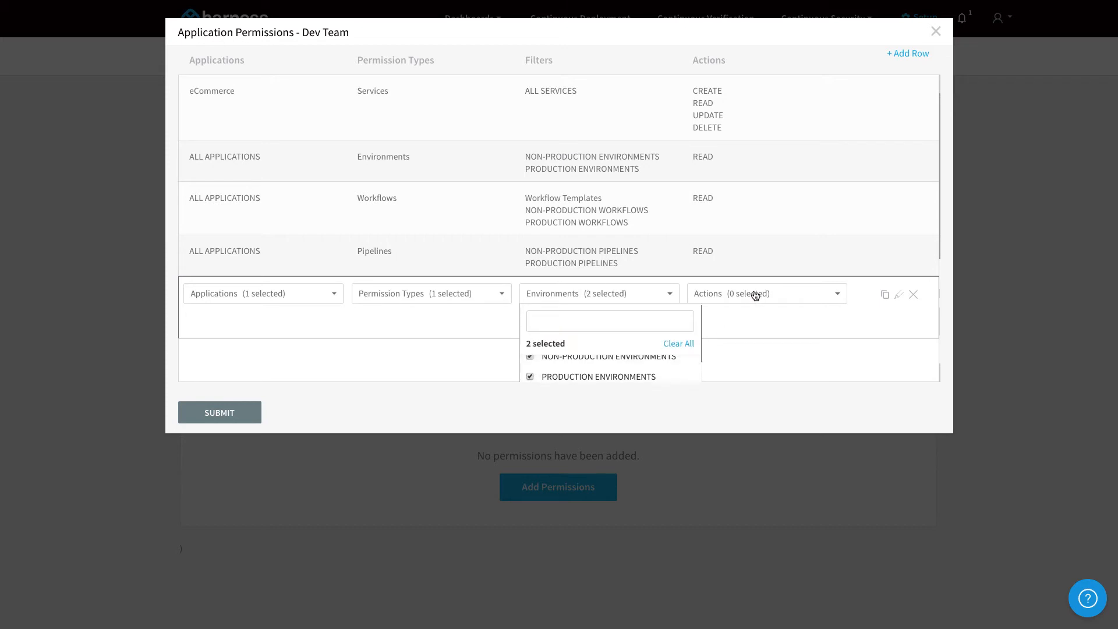
Step: Allow the EXECUTE and READ actions in the Deployments permission row and submit the Dev Team application permissions
left_click(754, 294)
scroll(755, 339, "down", 1)
left_click(697, 345)
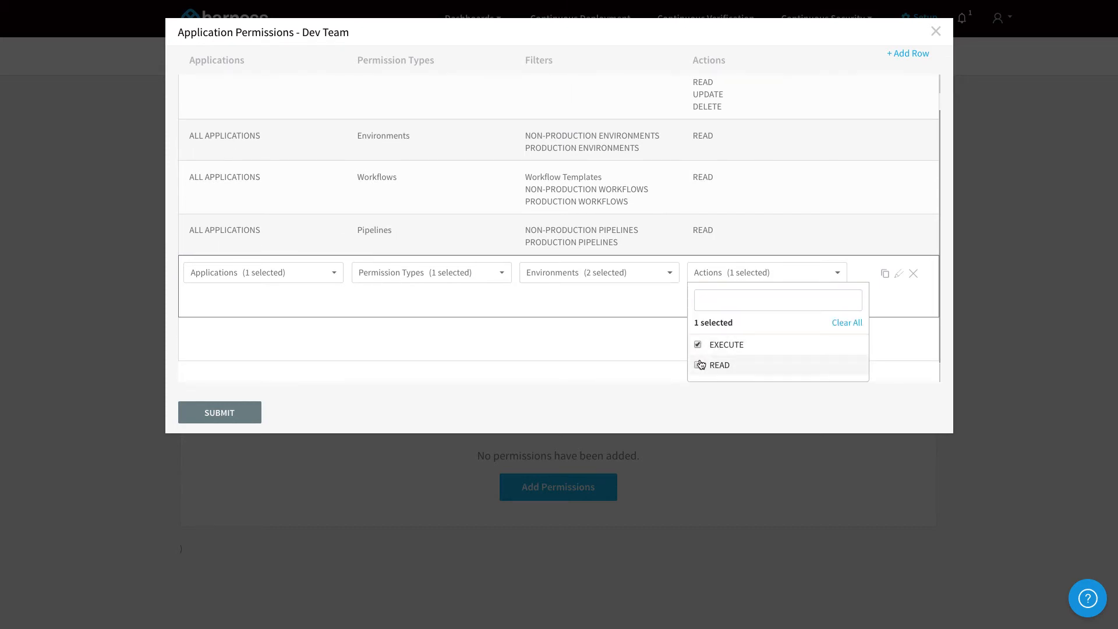
left_click(883, 345)
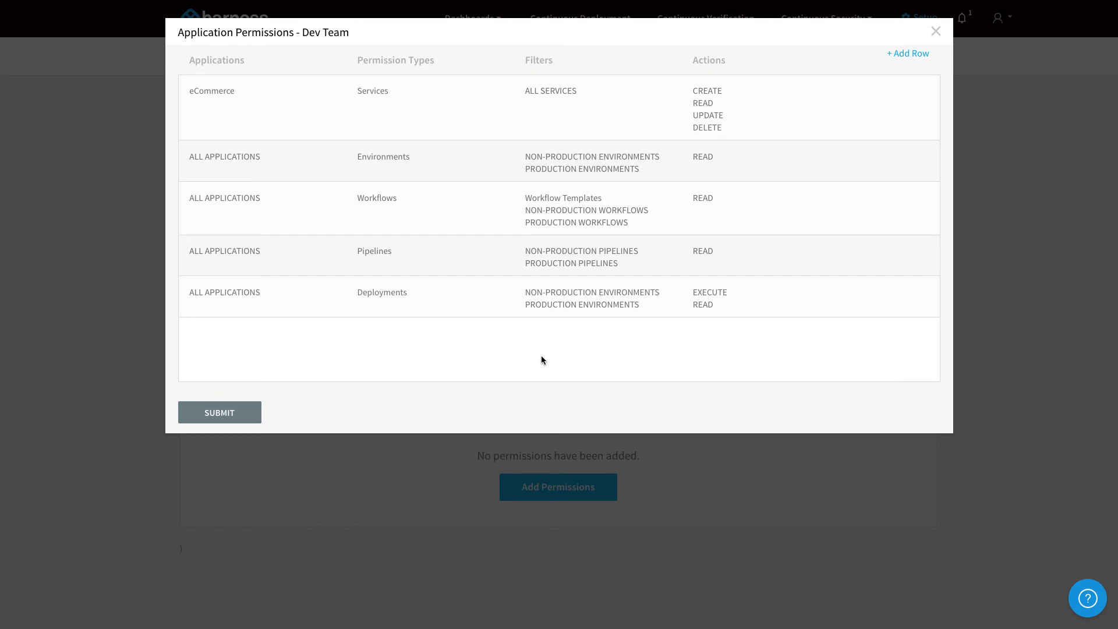
left_click(220, 420)
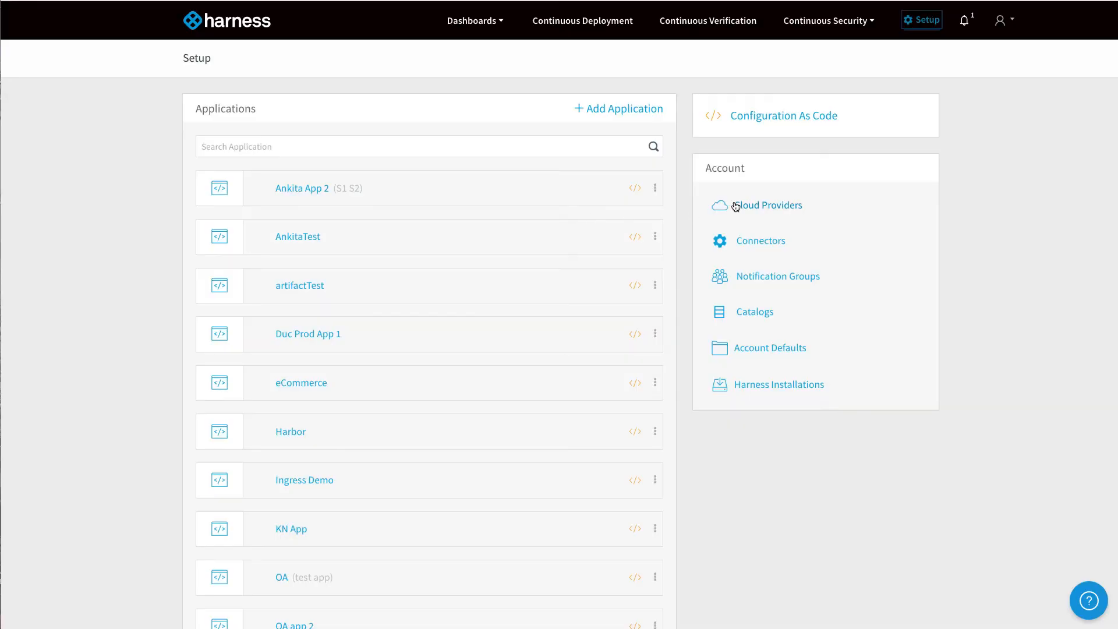
Step: Add a usage restriction row for the eCommerce application to the aws cloud provider
left_click(739, 205)
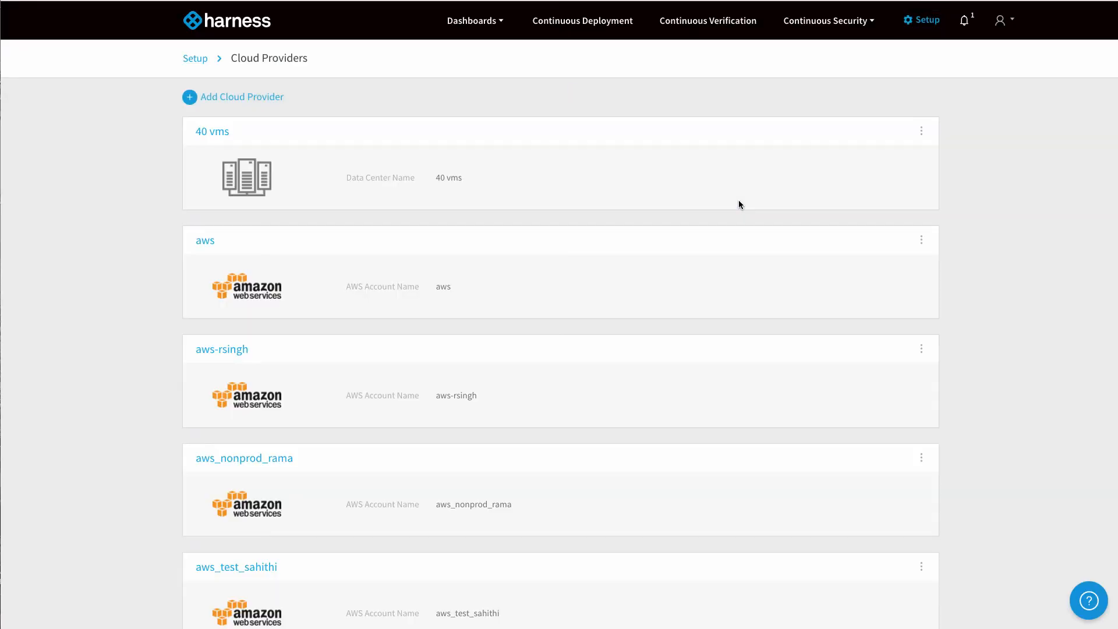
left_click(205, 242)
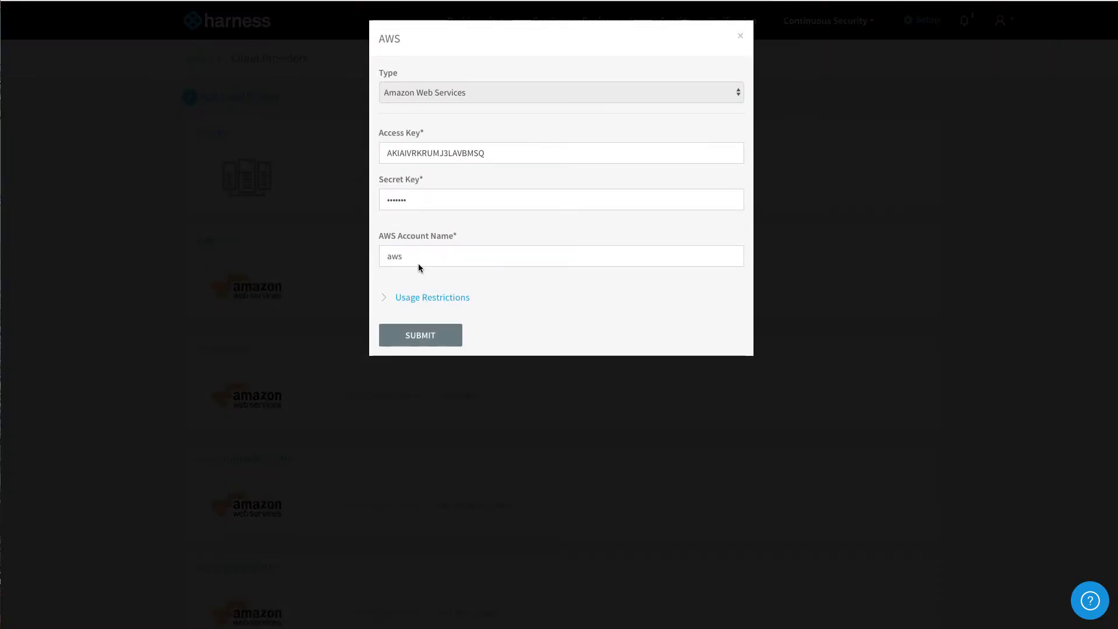
left_click(424, 302)
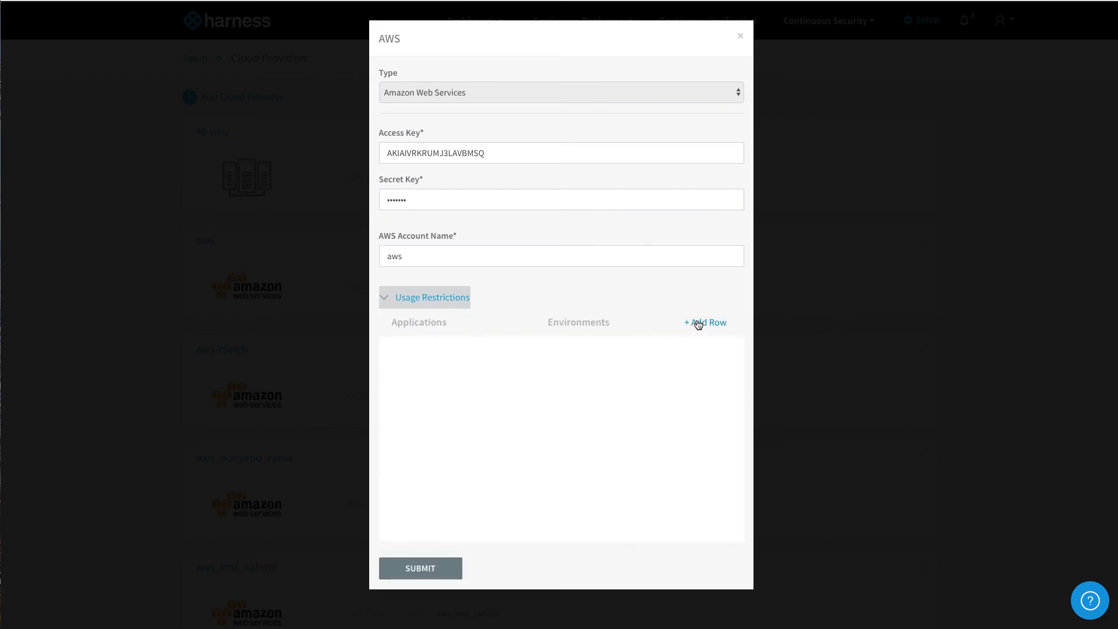
left_click(699, 323)
left_click(520, 392)
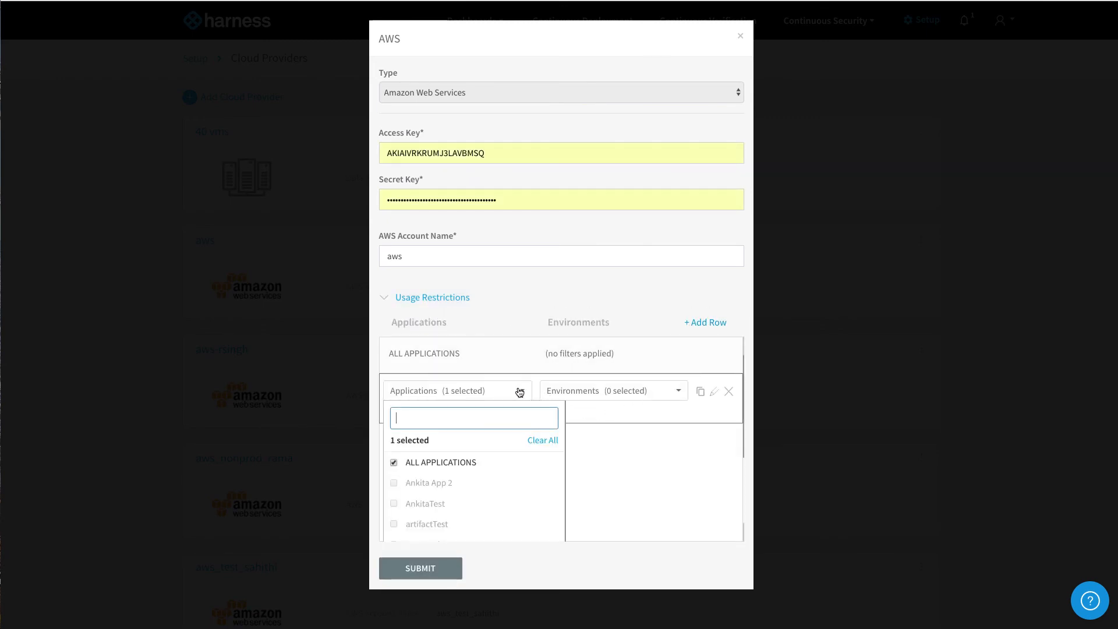
left_click(396, 464)
scroll(415, 486, "down", 3)
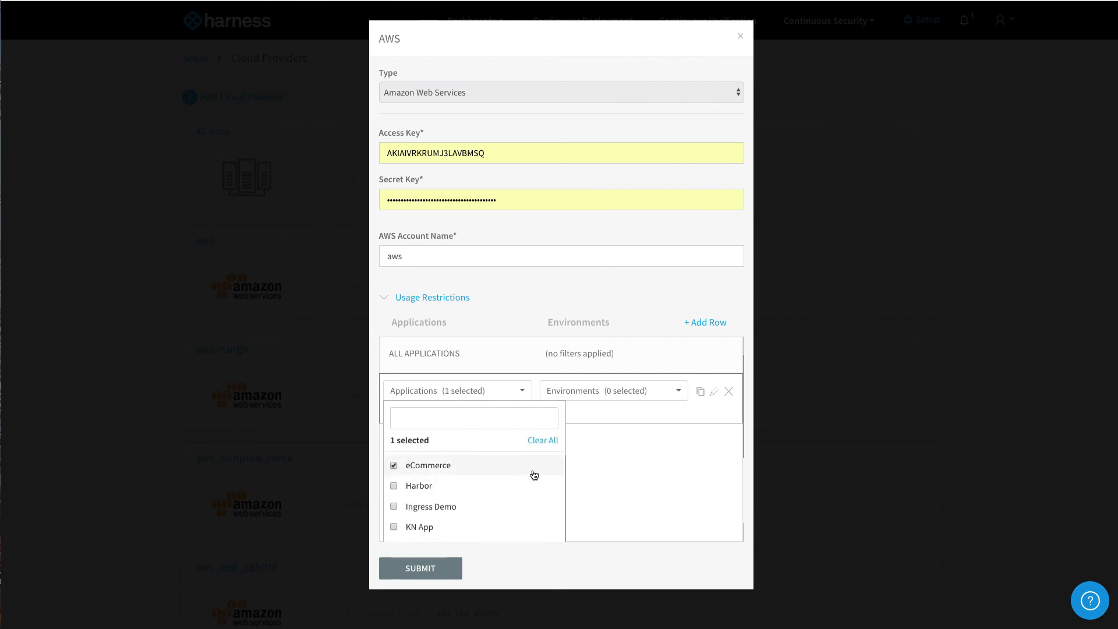
Step: Set the eCommerce restriction's environments to NON-PRODUCTION ENVIRONMENTS and PRODUCTION ENVIRONMENTS, and submit the cloud provider changes
left_click(664, 396)
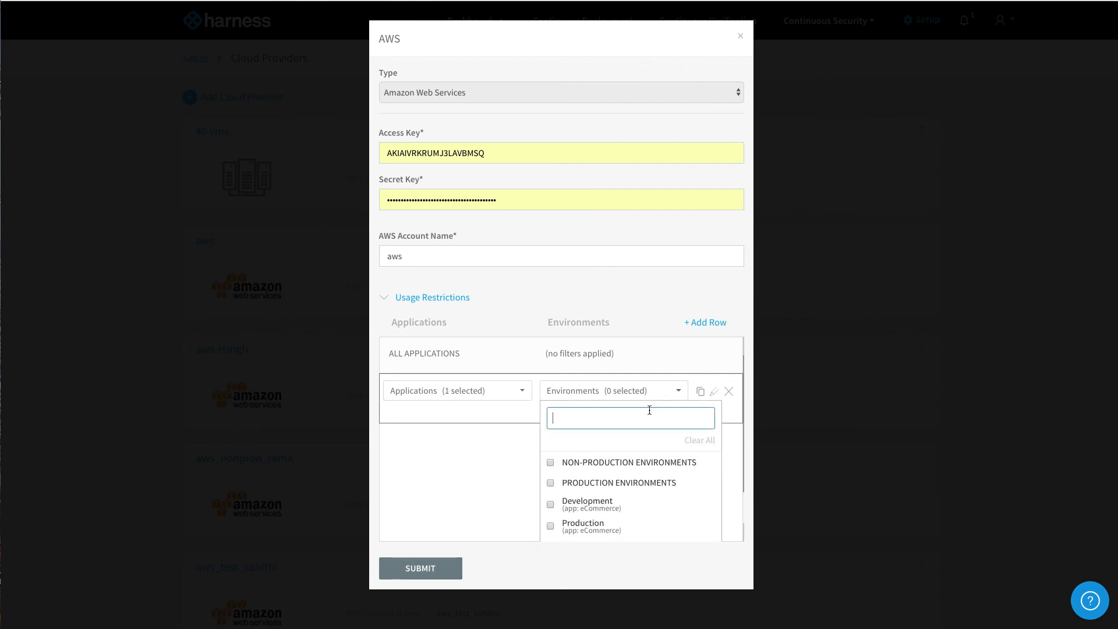
left_click(550, 483)
left_click(550, 463)
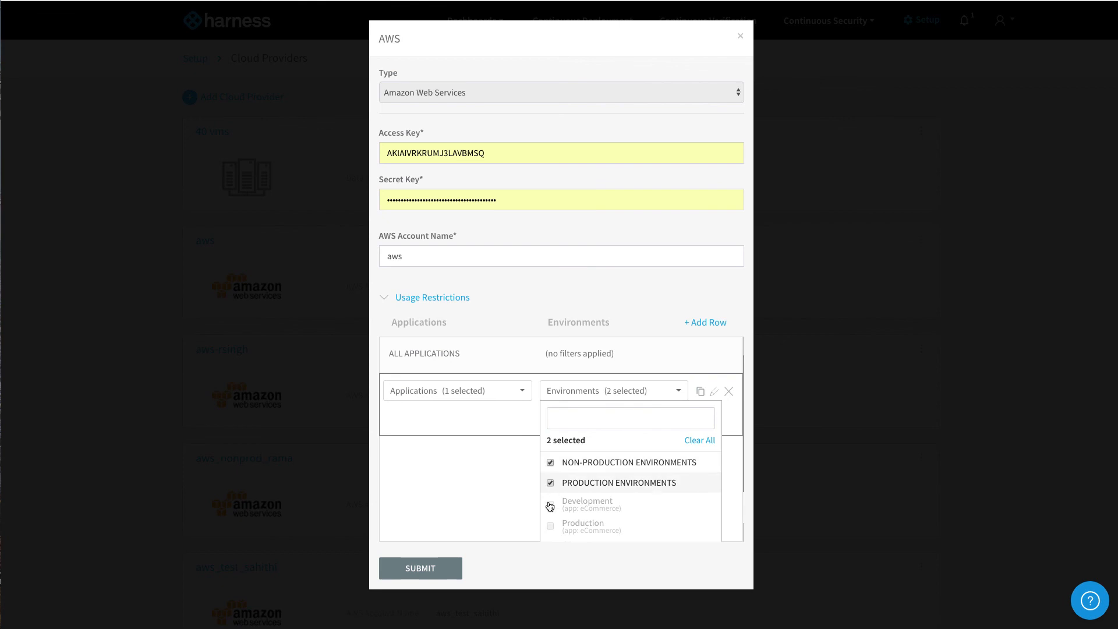
left_click(420, 568)
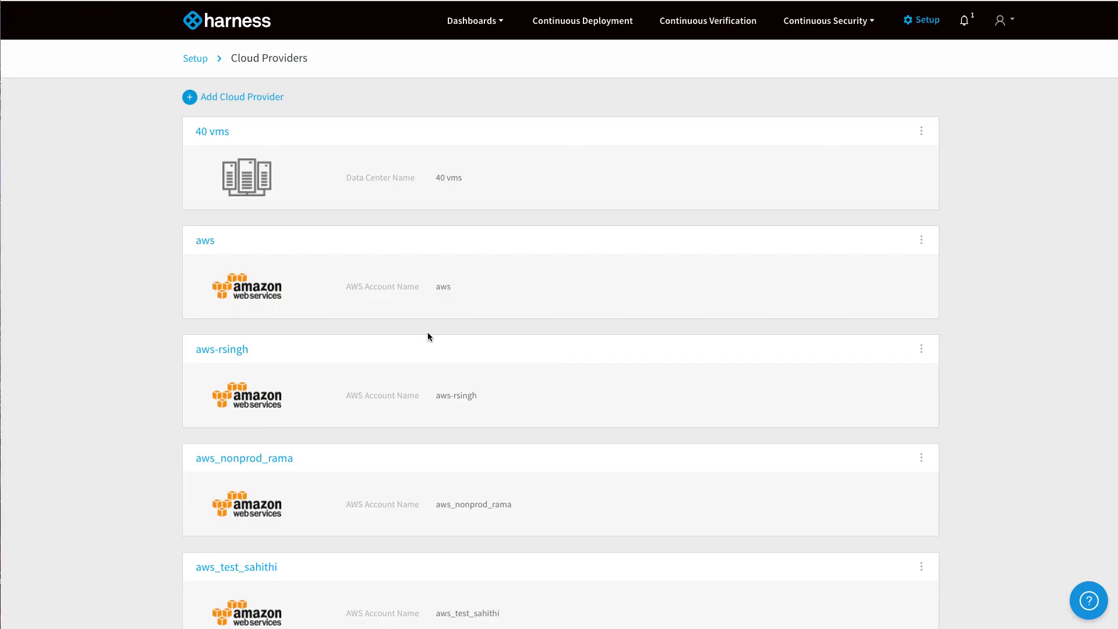